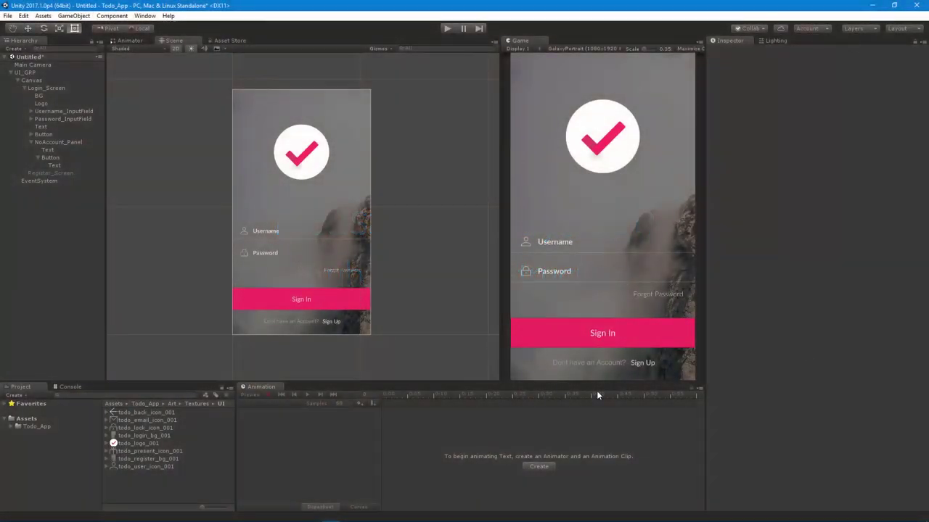
Collapse the Login_Screen hierarchy, deactivate Login_Screen, and activate Register_Screen in its place.
scroll(340, 228, "down", 1)
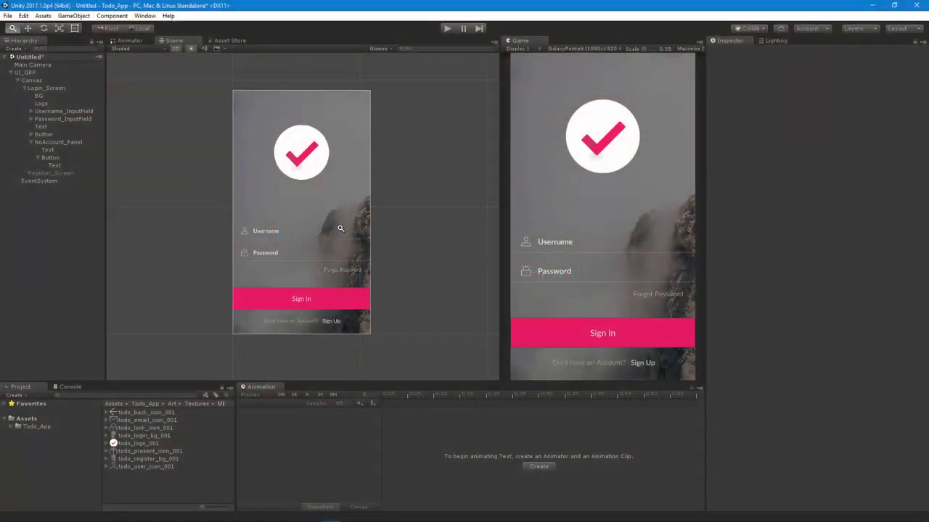
middle_click_drag(276, 216, 286, 203)
left_click(27, 89)
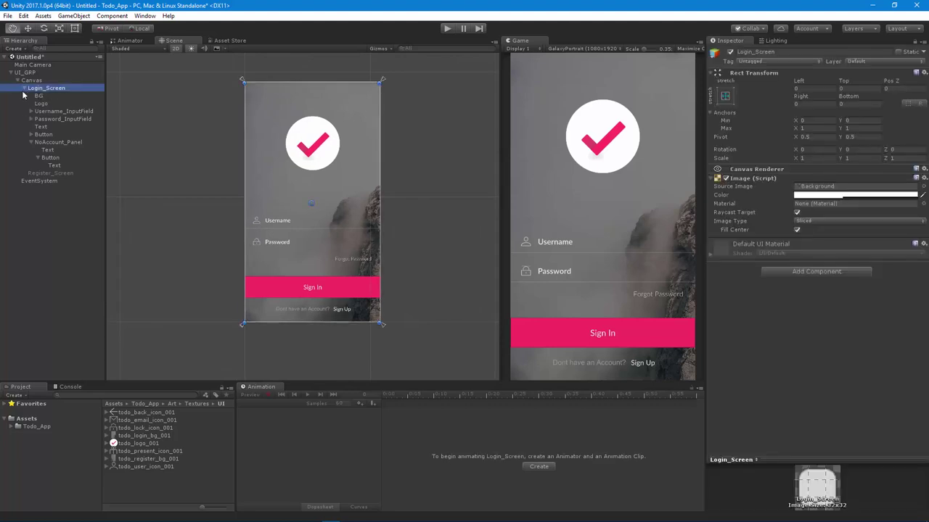
left_click(24, 87)
left_click(20, 117)
left_click(51, 89)
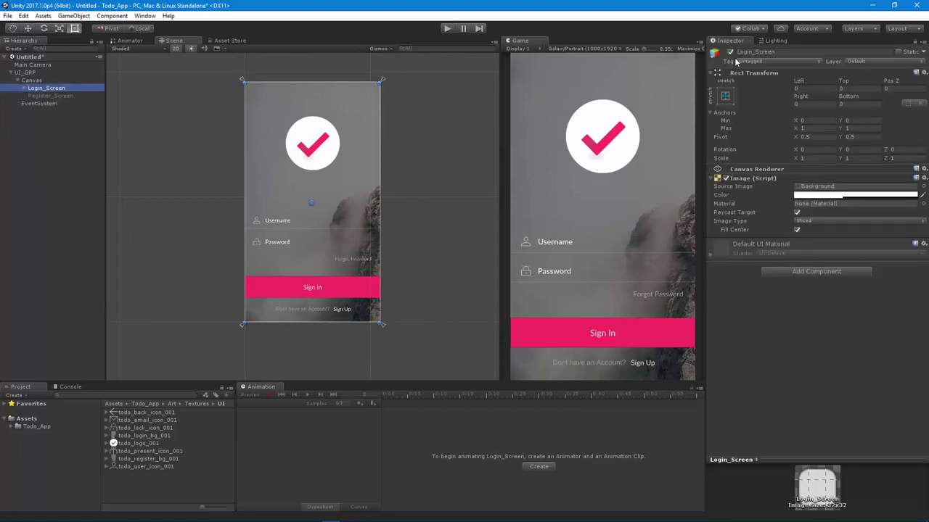
left_click(730, 52)
left_click(60, 103)
left_click(56, 95)
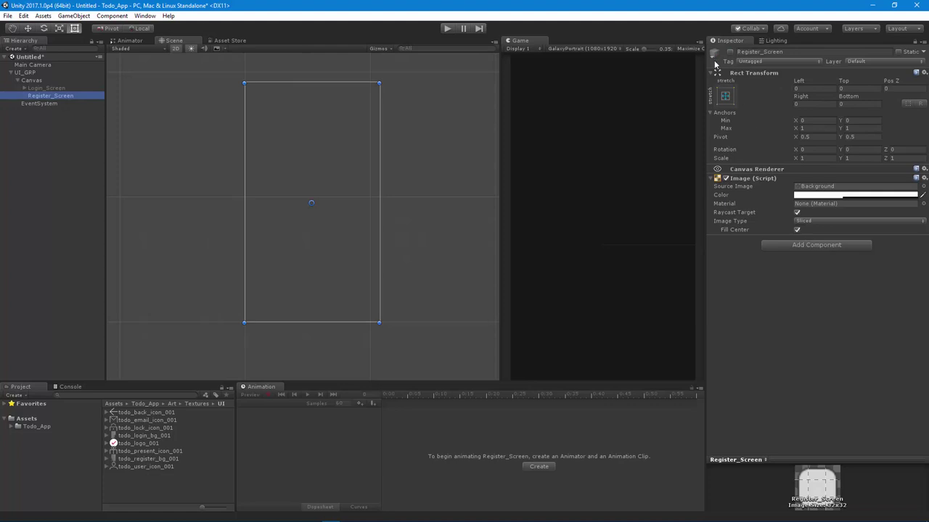
left_click(730, 52)
Try todo_register_bg_001 as the source image on Register_Screen itself, and undo the assignment.
scroll(335, 248, "down", 2)
middle_click_drag(335, 248, 314, 256)
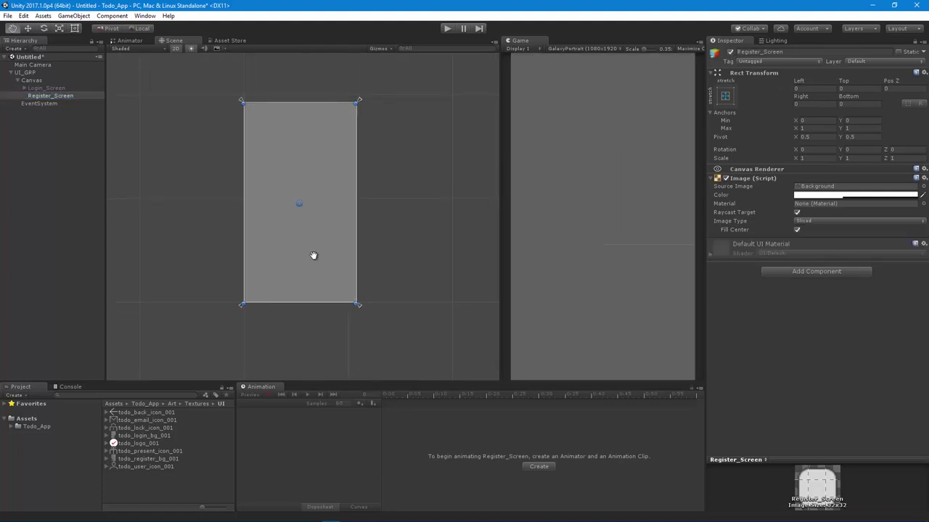
right_click_drag(314, 255, 337, 246, "alt")
key("t")
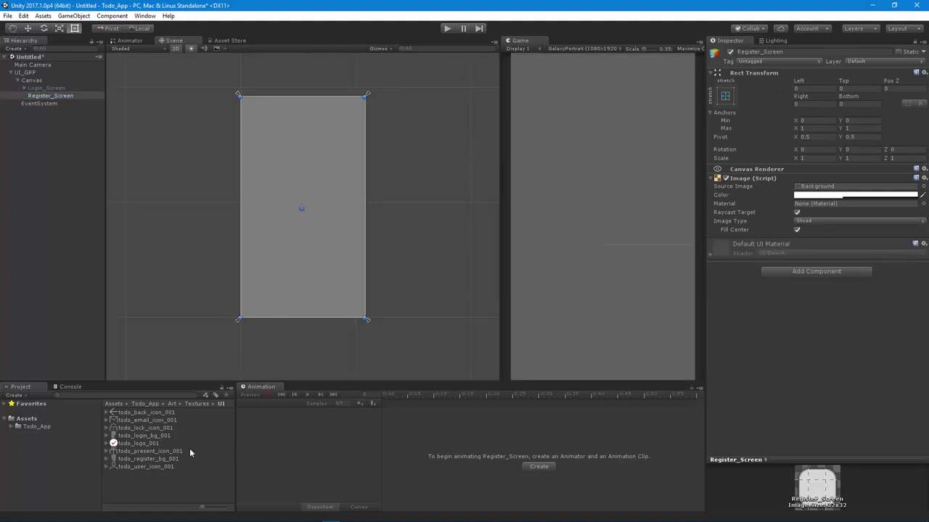
left_click_drag(164, 460, 824, 191)
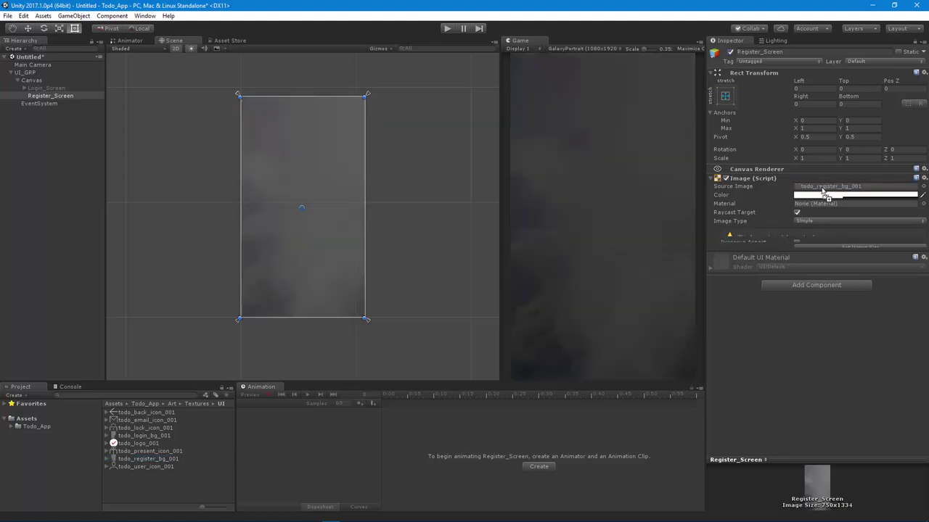
left_click(49, 94)
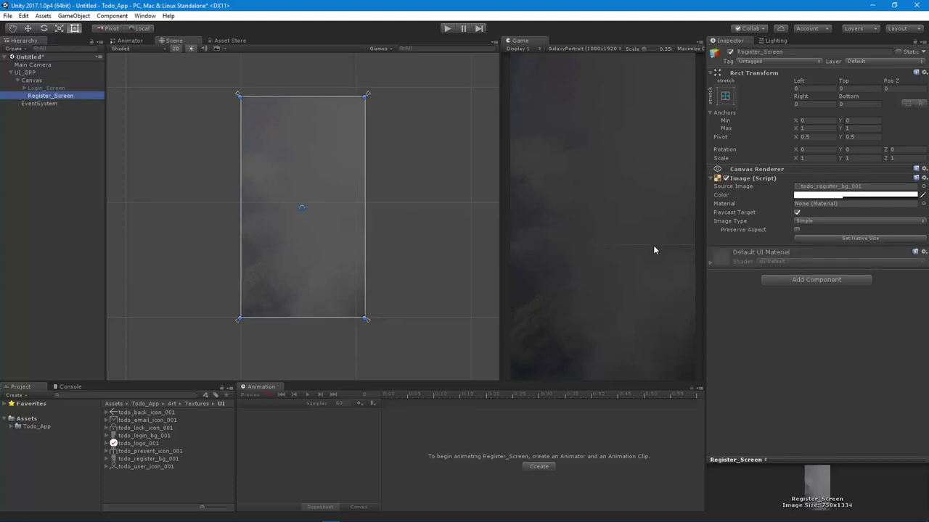
key("ctrl+z")
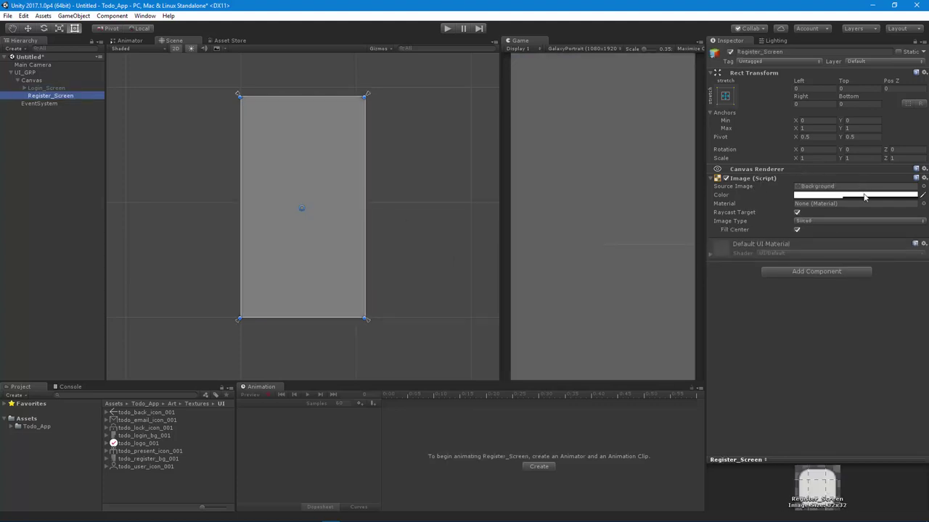
Remove the Image and Canvas Renderer components from Register_Screen.
left_click(923, 178)
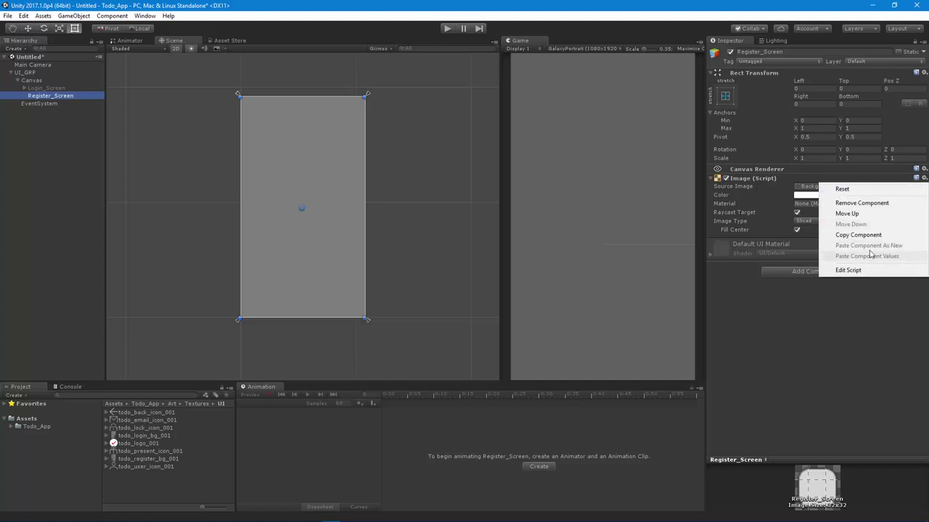
left_click(871, 202)
left_click(922, 169)
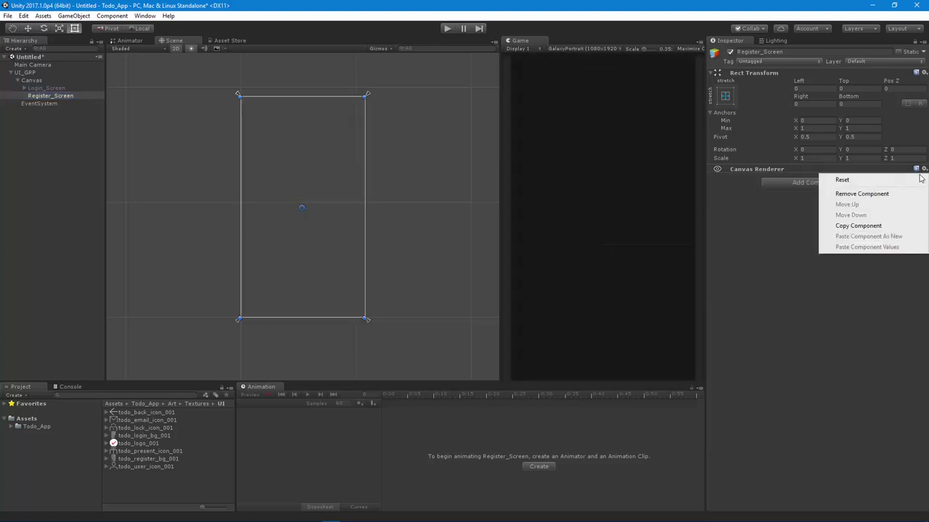
left_click(870, 195)
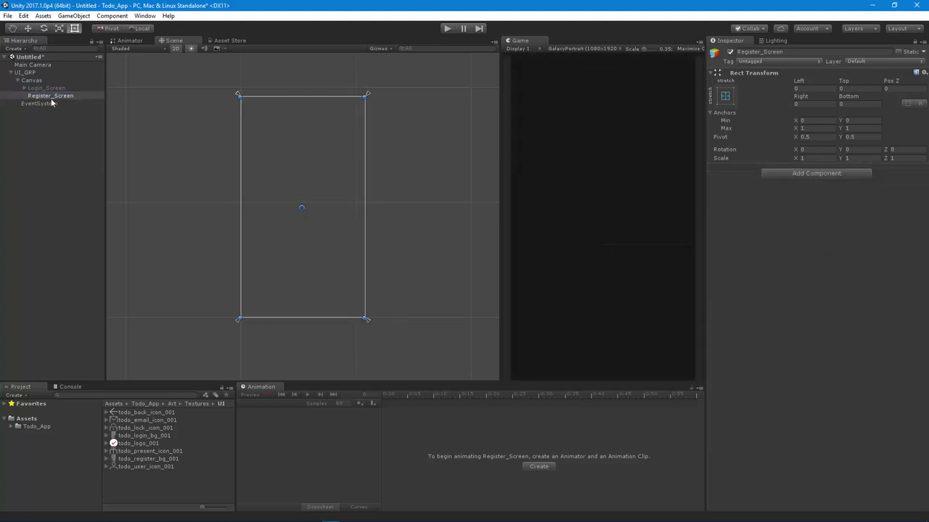
Add a UI Image as a child of Register_Screen and name it BG.
right_click(51, 97)
mouse_move(90, 256)
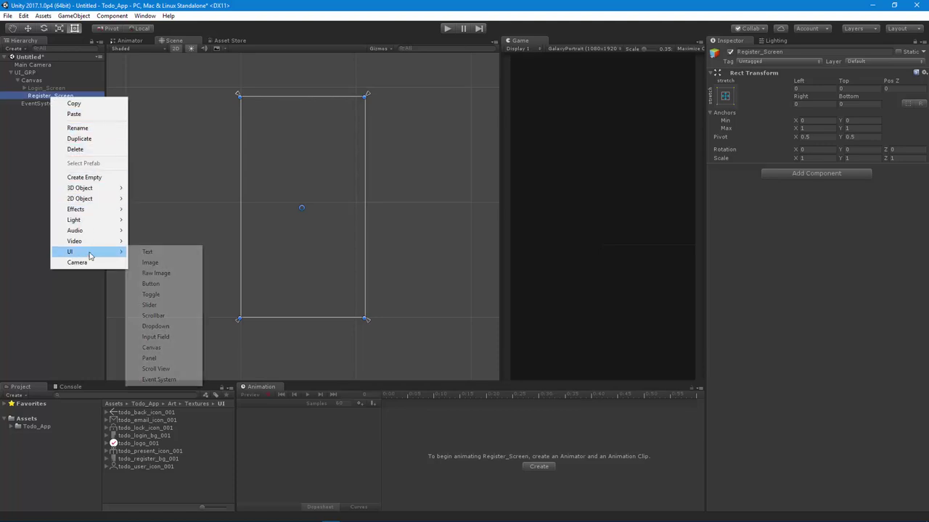
left_click(150, 263)
key("F2")
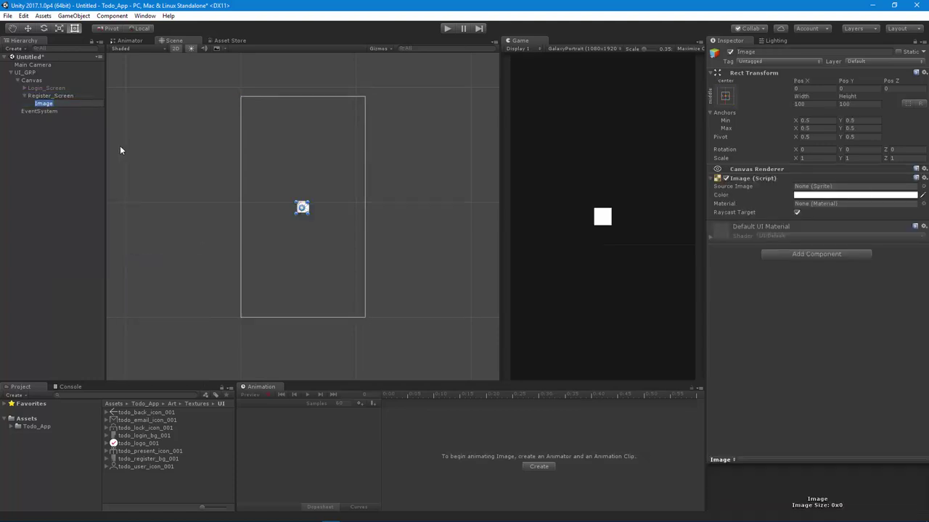
type("BG")
key("Return")
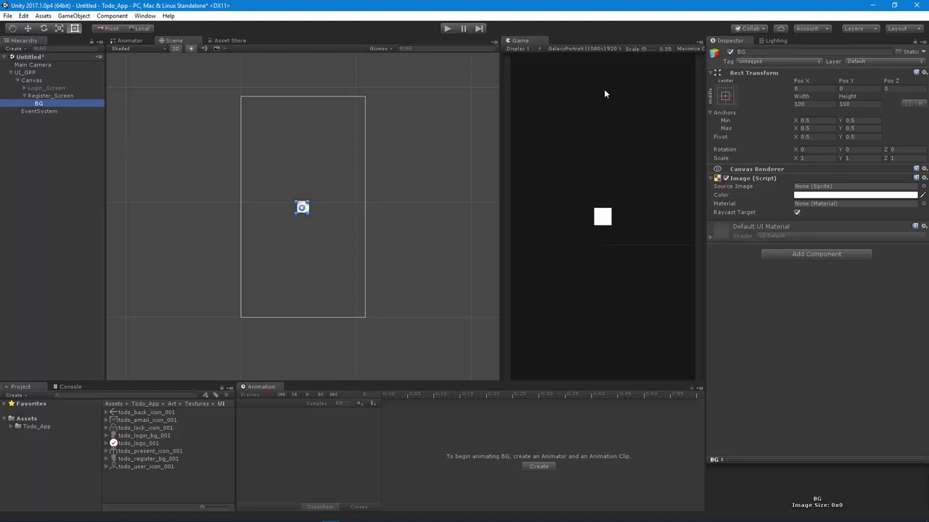
Stretch BG in both directions to fill Register_Screen and assign todo_register_bg_001 as its source image.
left_click(730, 108)
left_click(827, 241, "alt")
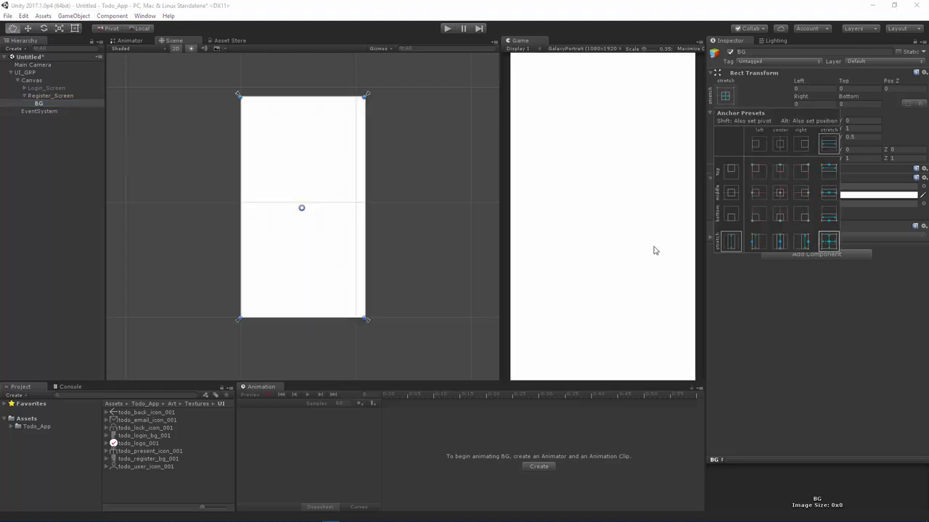
right_click_drag(416, 311, 418, 312, "alt")
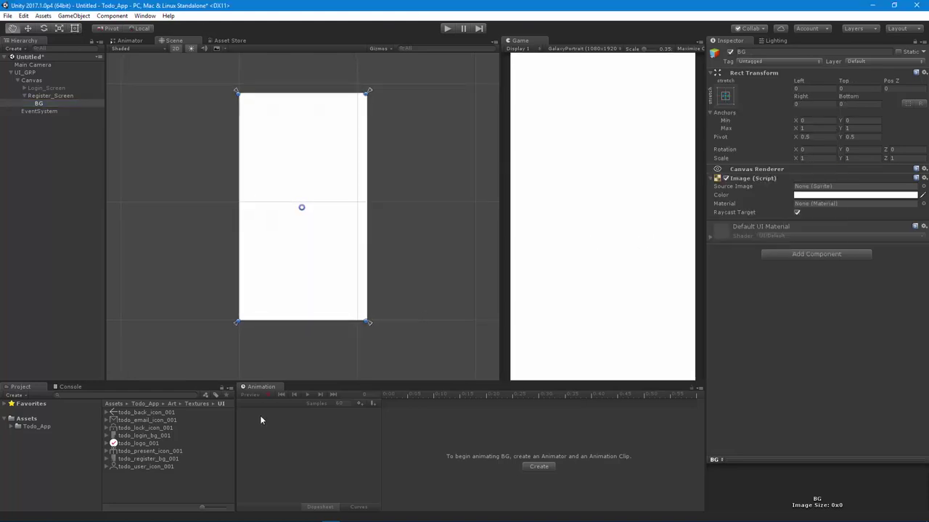
left_click_drag(172, 462, 815, 187)
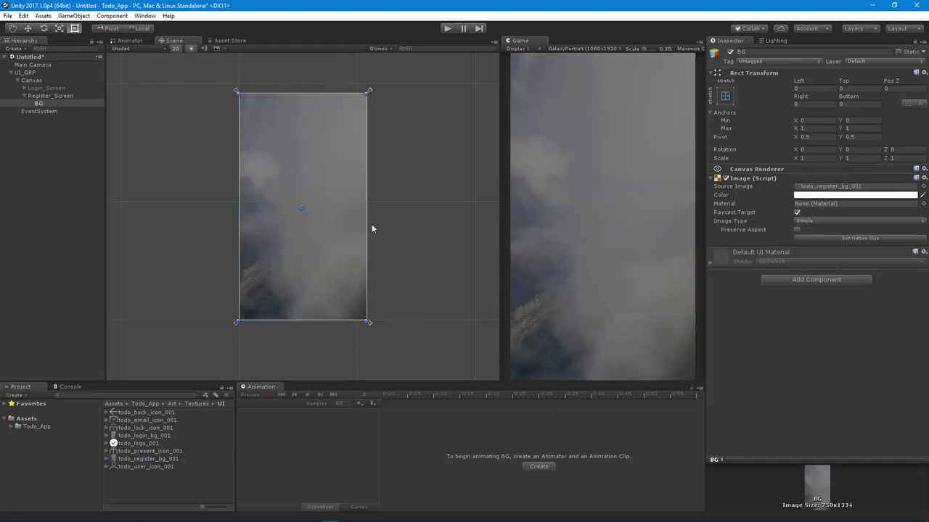
right_click_drag(269, 235, 297, 276, "alt")
Switch to Photoshop to examine the Sign Up screen mockup in do-part1.psd, and return to Unity.
key("alt+Tab")
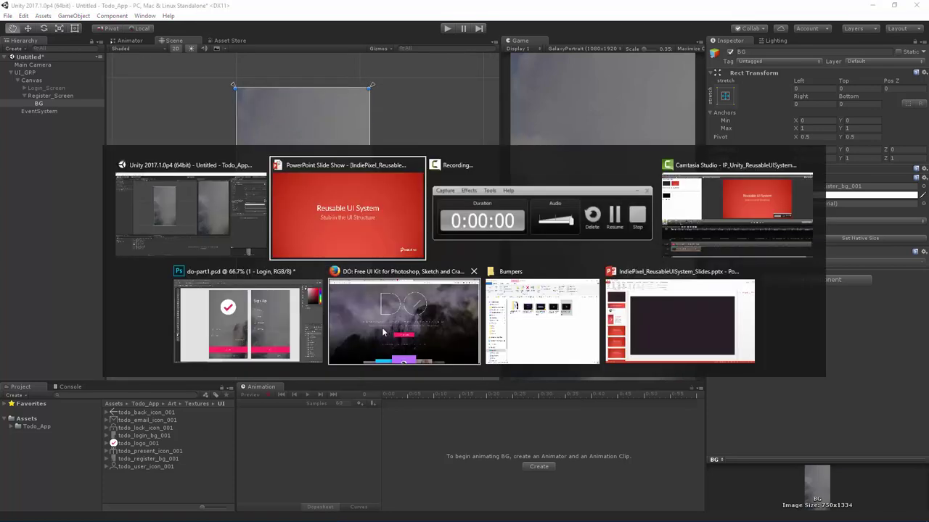
left_click(224, 334)
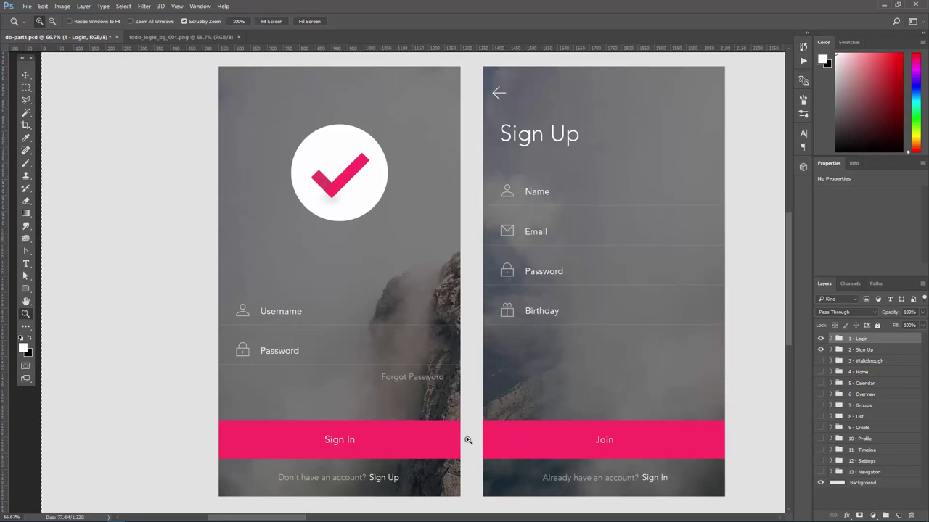
key("alt+Tab")
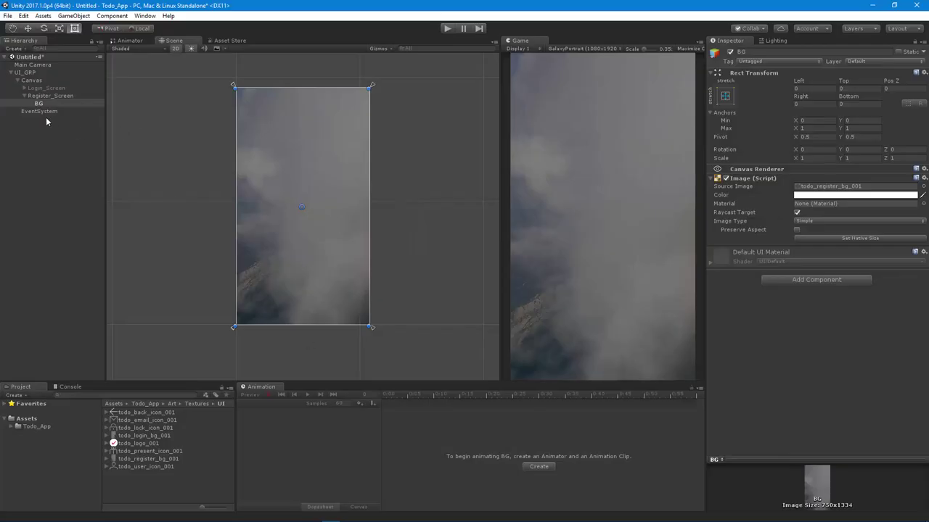
Rename the sign-in button under Login_Screen as Login_Button.
left_click(25, 88)
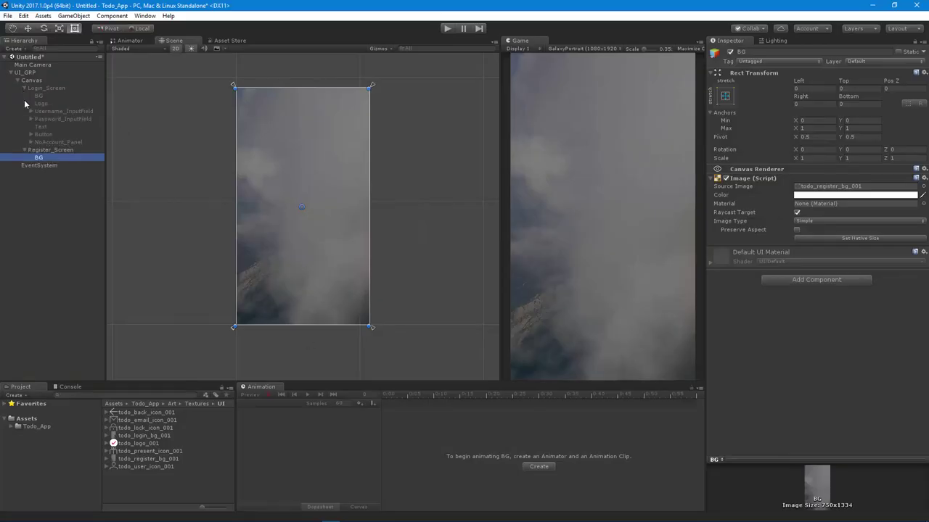
left_click(44, 135)
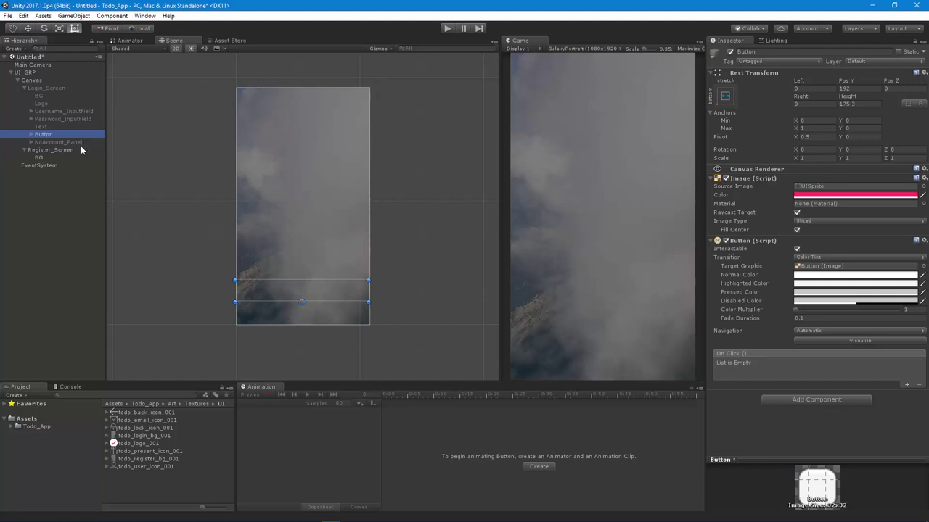
key("F2")
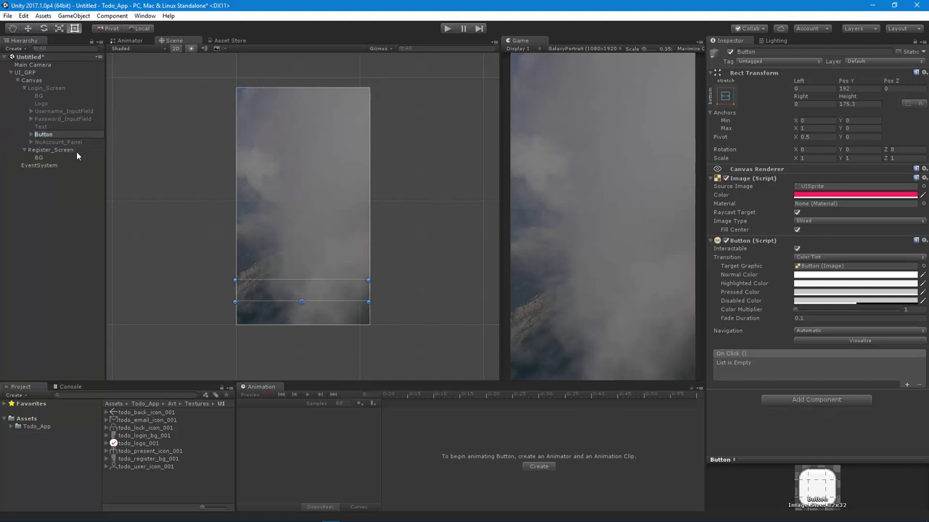
type("Login_Button")
key("Return")
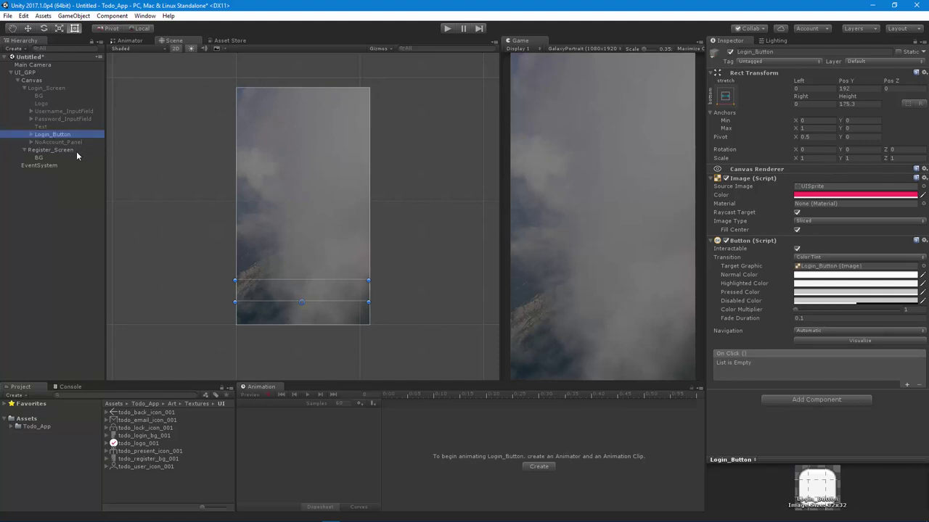
Duplicate Login_Button and parent the copy to Register_Screen.
key("ctrl+d")
left_click_drag(58, 151, 55, 159)
middle_click_drag(259, 350, 264, 303, "alt")
right_click_drag(263, 303, 302, 302, "alt")
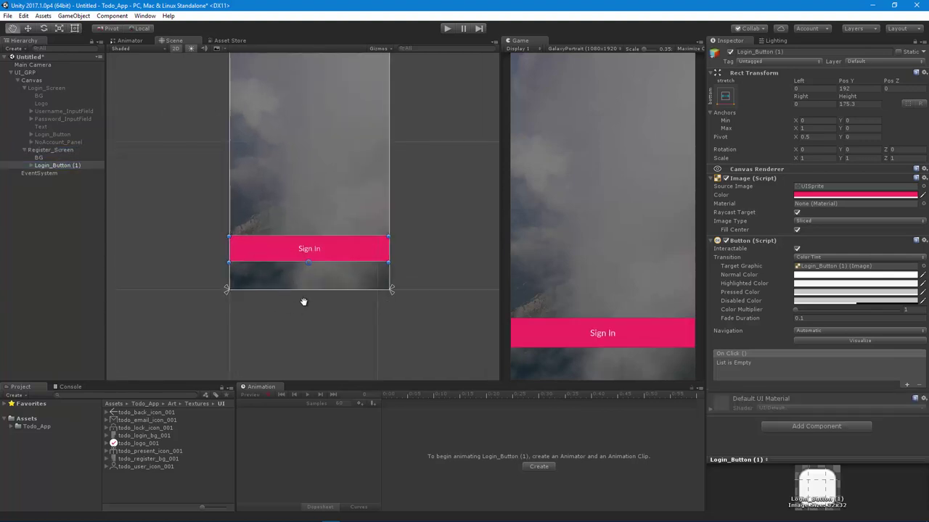
middle_click_drag(303, 303, 313, 311, "alt")
Rename the copied button under Register_Screen as Register_Button.
left_click(82, 166)
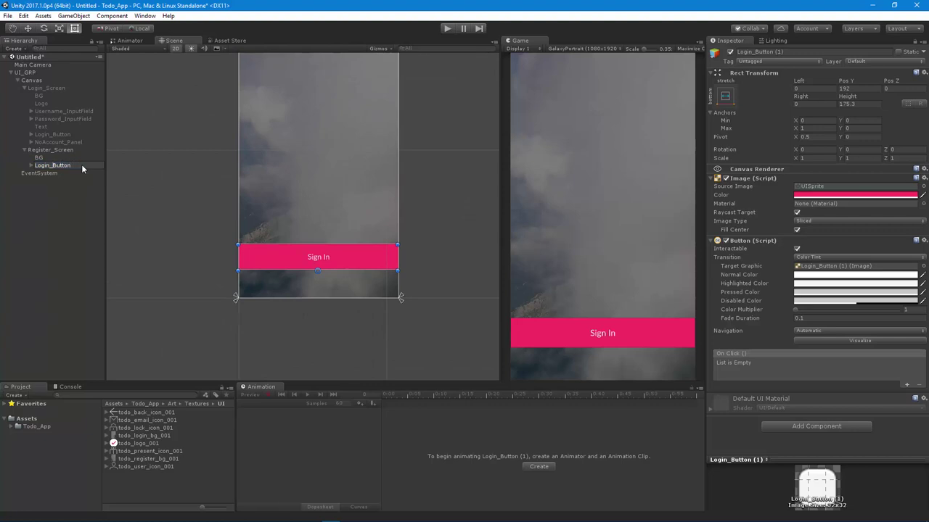
key("BackSpace")
key("BackSpace")
key("BackSpace")
key("BackSpace")
key("BackSpace")
type("Register")
key("Return")
Save the scene as TodoApp_Frontend_Scene.unity in the Todo_App Scenes folder, replacing the existing file.
key("ctrl+s")
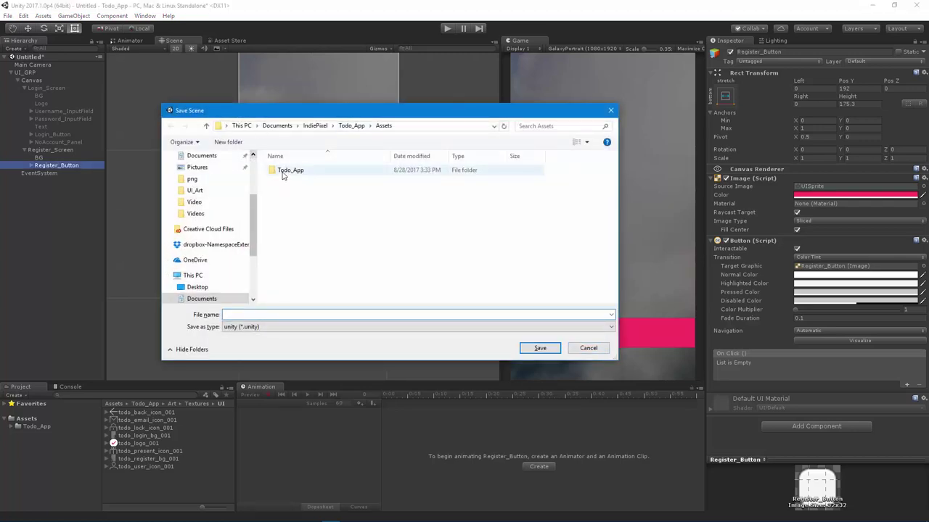
double_click(283, 173)
double_click(285, 193)
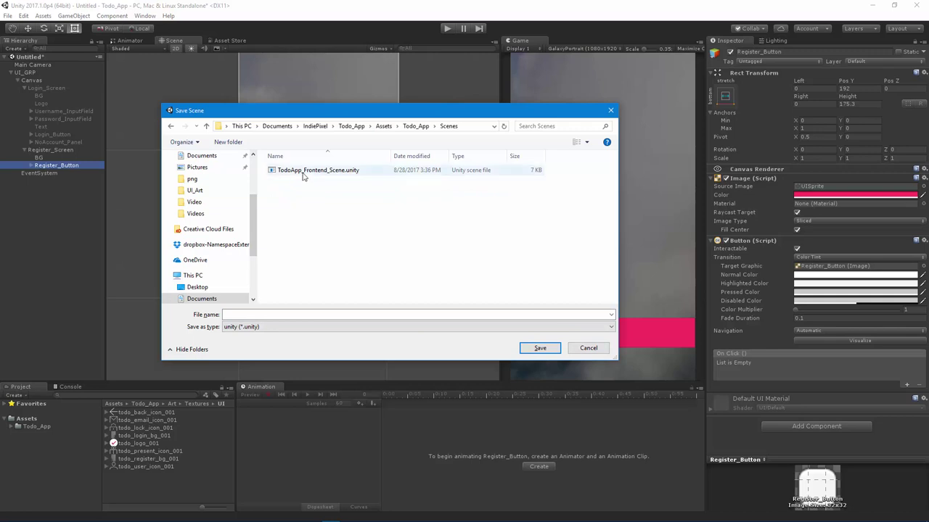
left_click(303, 173)
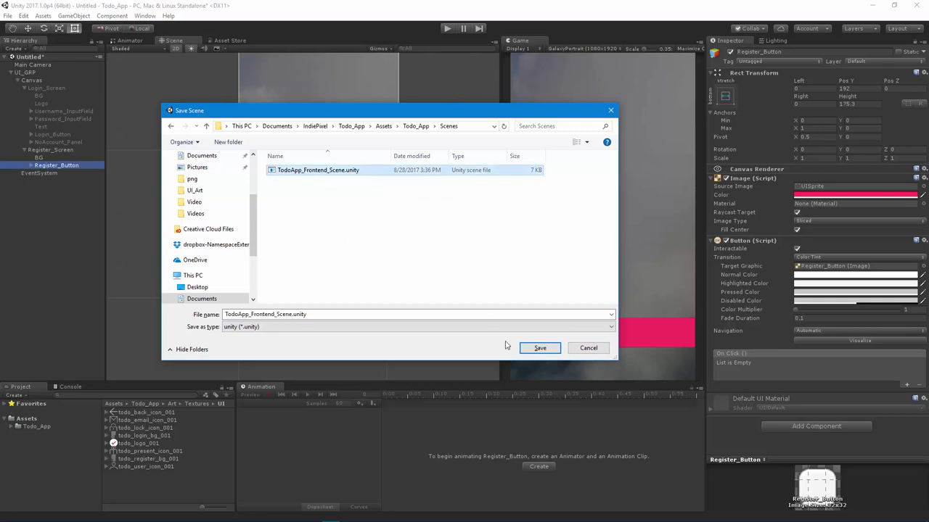
left_click(540, 349)
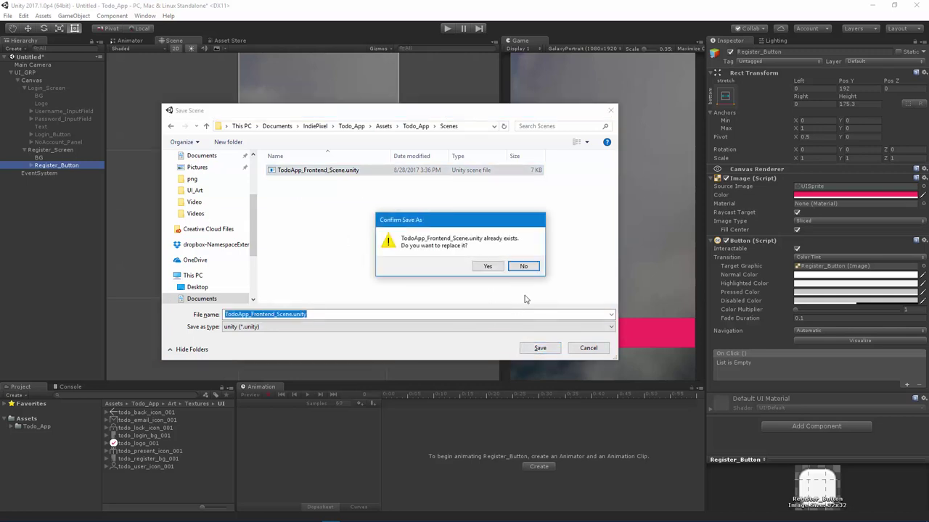
left_click(487, 266)
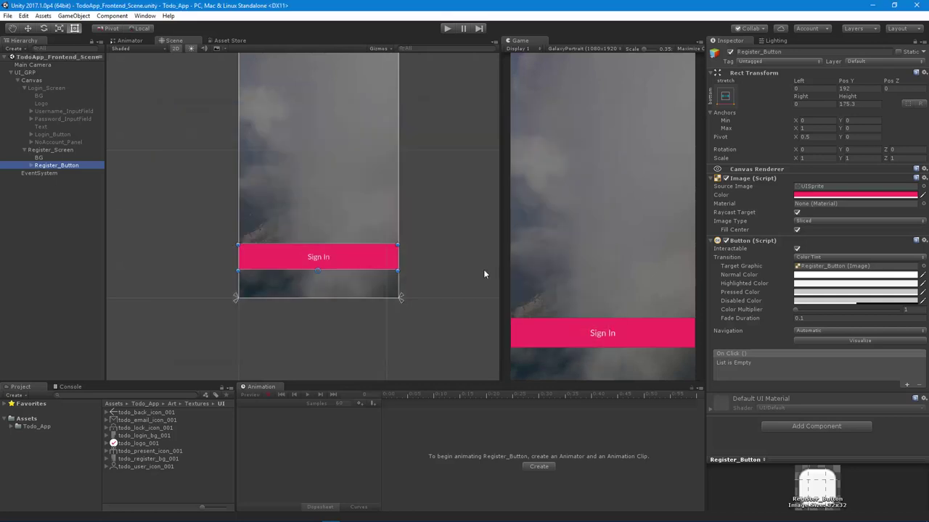
Duplicate NoAccount_Panel from Login_Screen and parent the copy to Register_Screen below Register_Button.
left_click(69, 141)
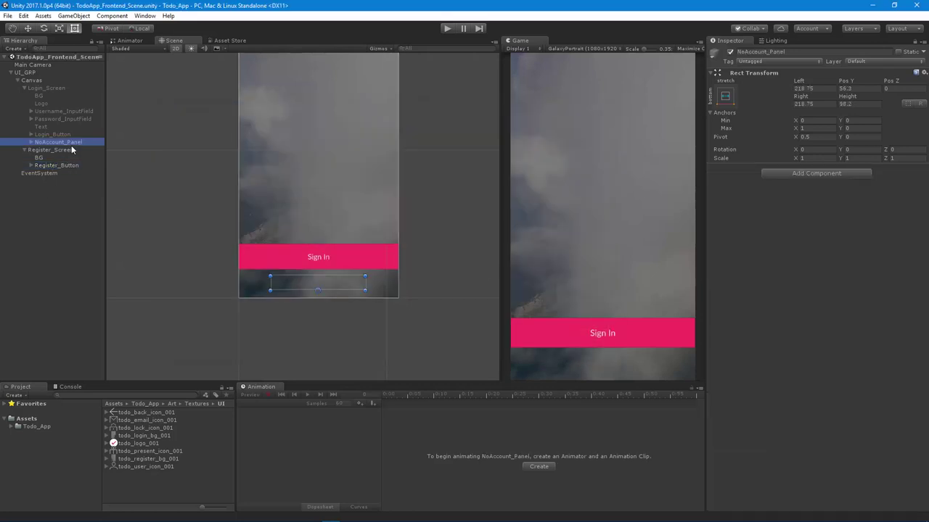
key("ctrl+d")
left_click_drag(64, 151, 58, 156)
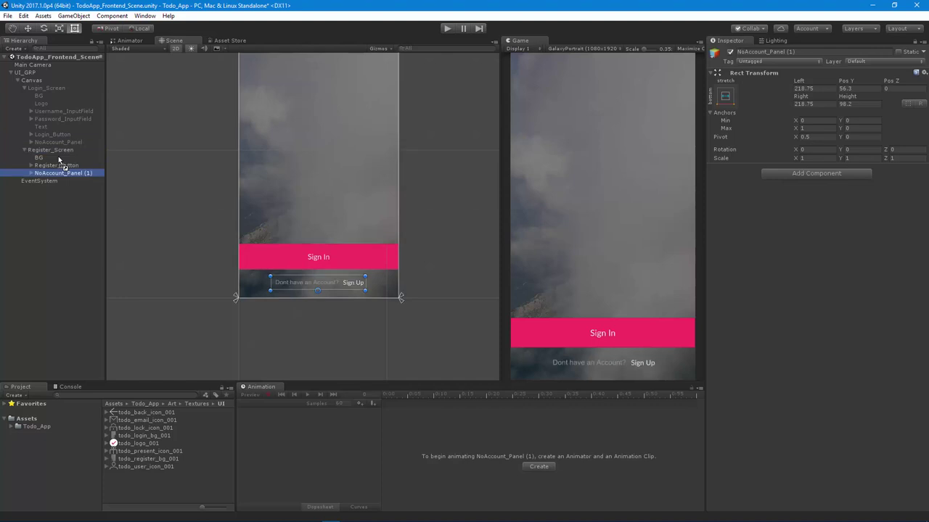
middle_click_drag(241, 338, 260, 309)
scroll(440, 305, "up", 5)
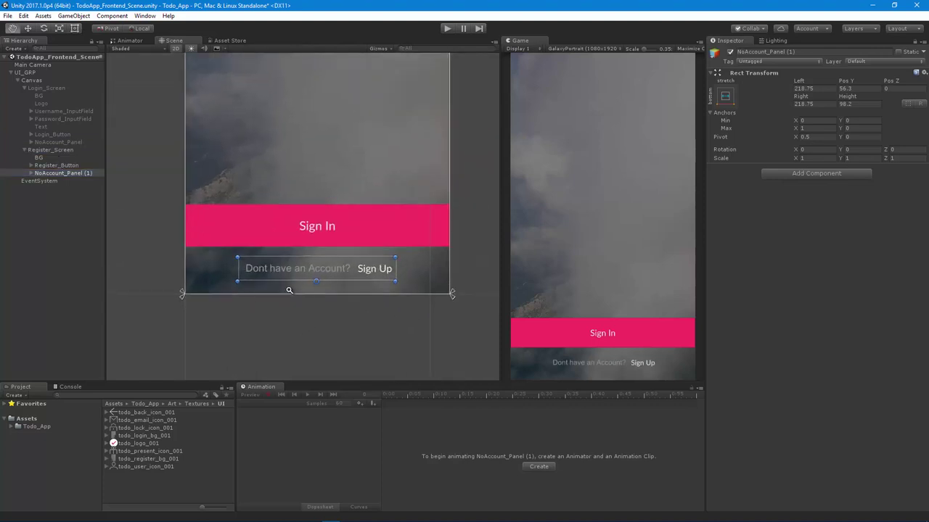
Rename the copied panel under Register_Screen as NoAccount_Panel and check the Sign Up mockup in Photoshop.
left_click(82, 175)
key("Right")
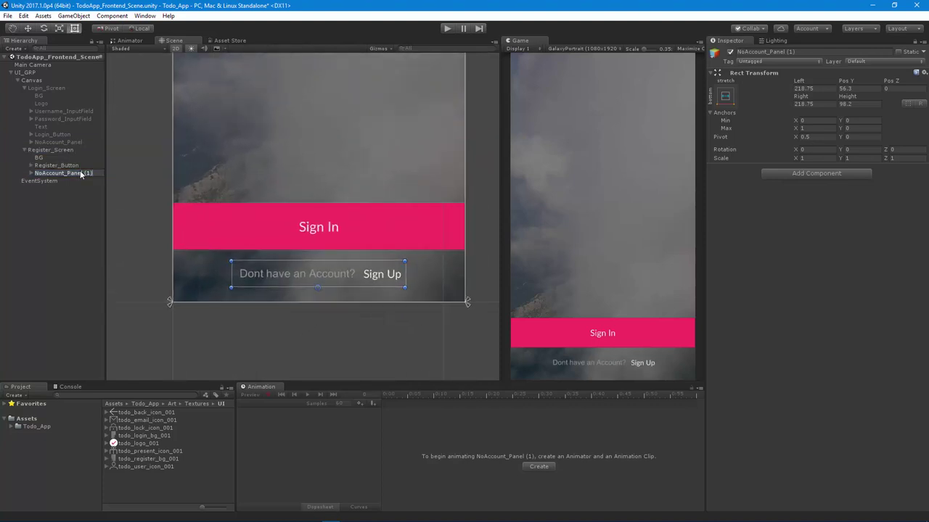
key("alt+Tab")
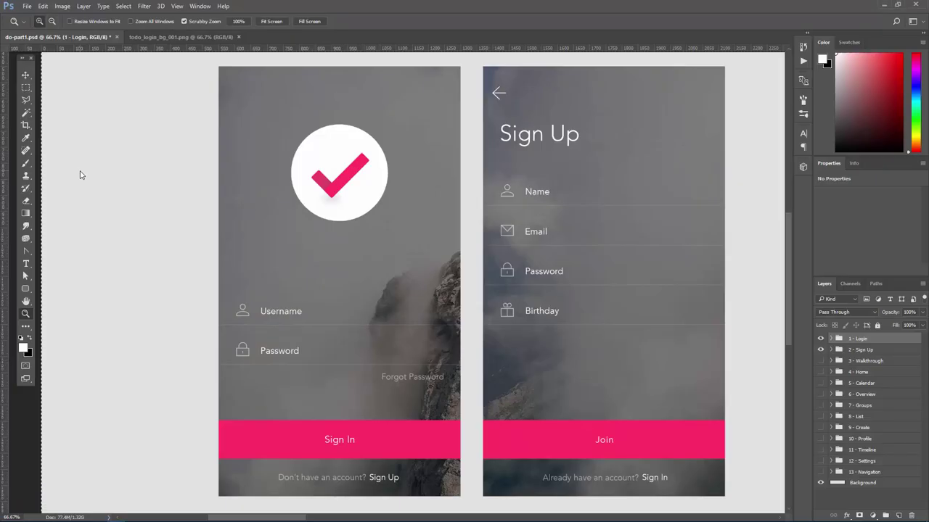
key("alt+Tab")
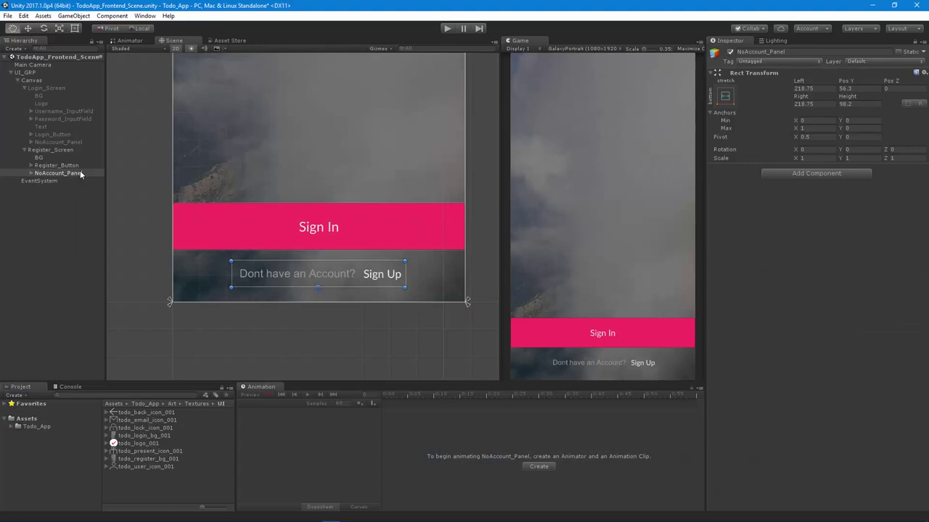
Change the Text inside Register_Screen's NoAccount_Panel to read "Already have an Account?".
key("t")
left_click(80, 173)
key("Right")
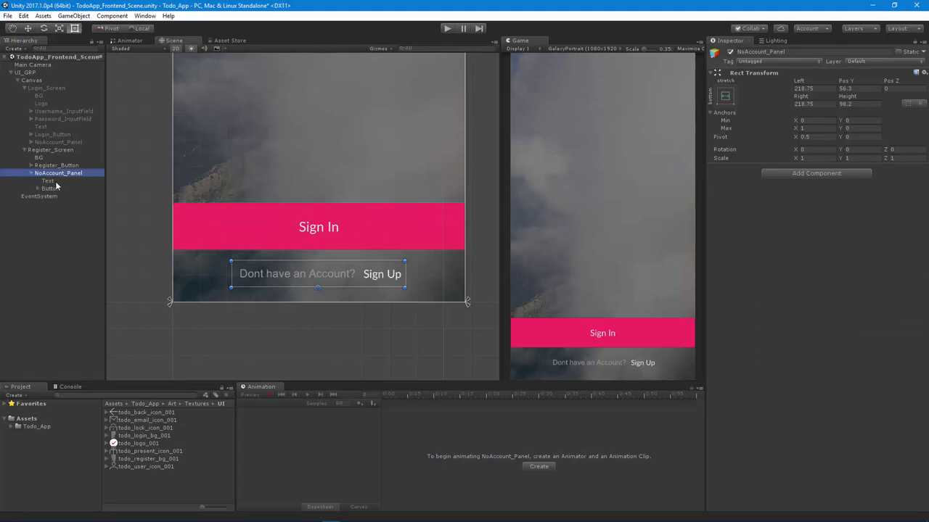
left_click(53, 181)
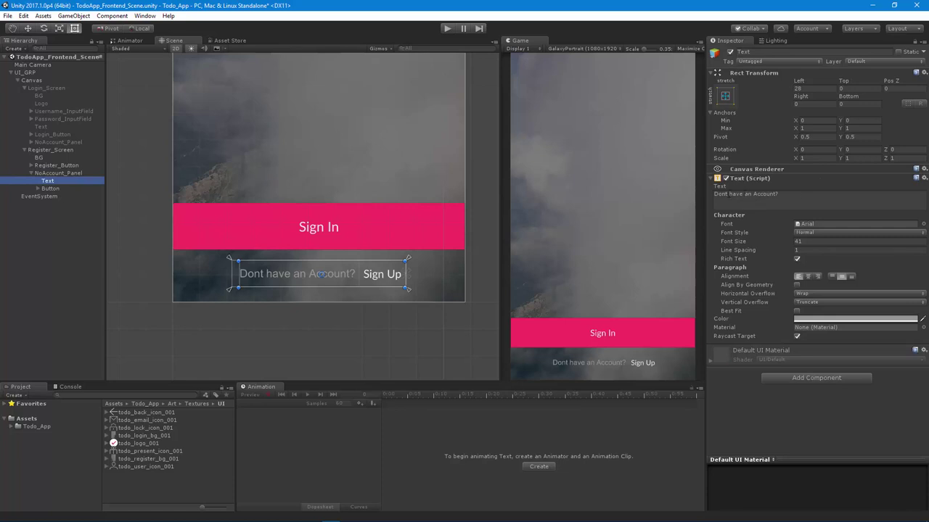
left_click(746, 202)
key("Home")
key("Delete")
key("Delete")
key("Delete")
key("Delete")
key("Delete")
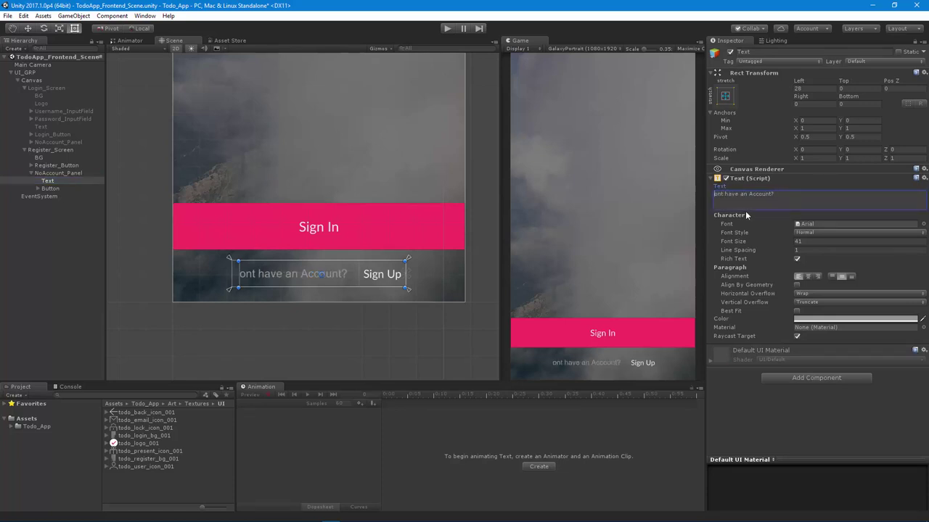
type("Already")
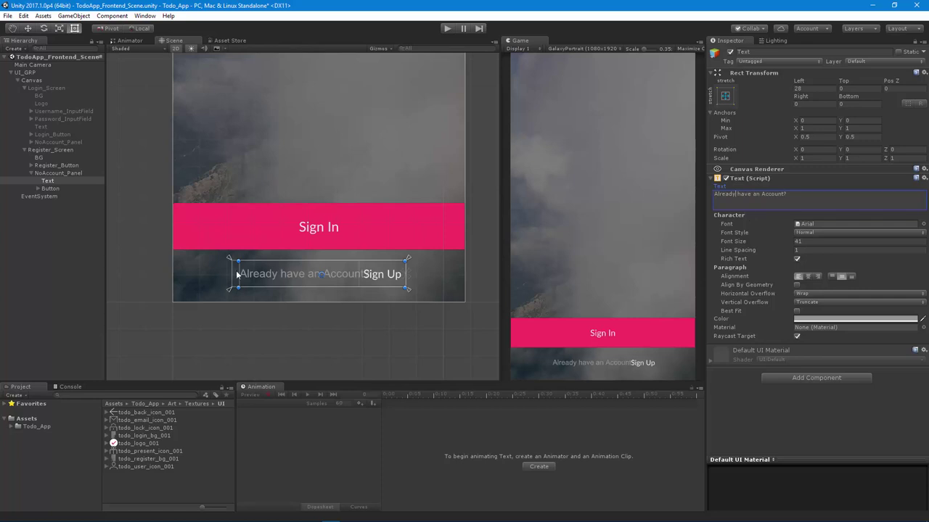
Extend the account text to the panel's left edge with Left 0 and widen NoAccount_Panel slightly to the right.
left_click_drag(237, 270, 231, 271)
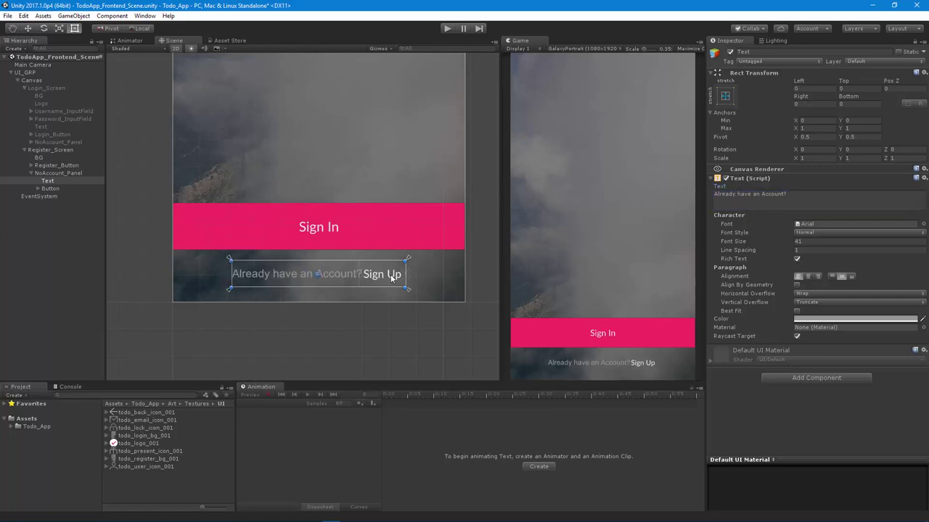
scroll(321, 322, "up", 5)
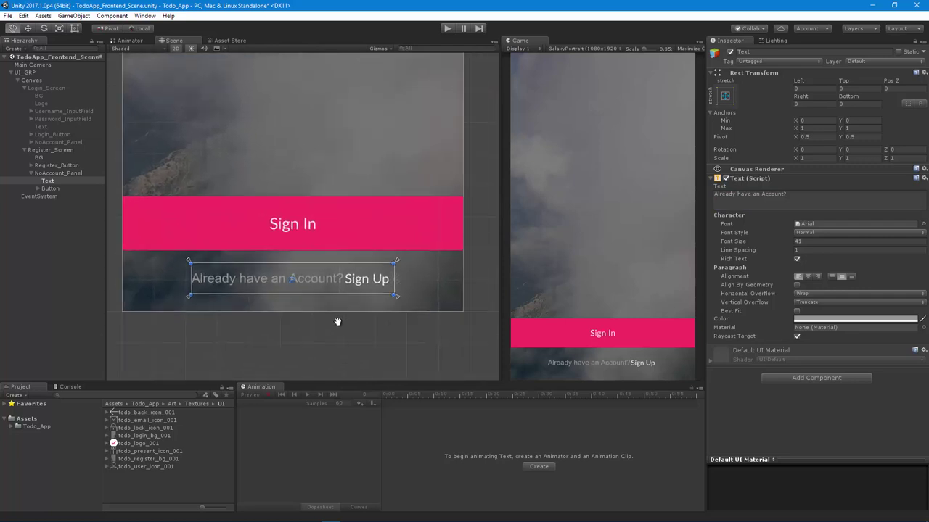
key("t")
left_click(58, 173)
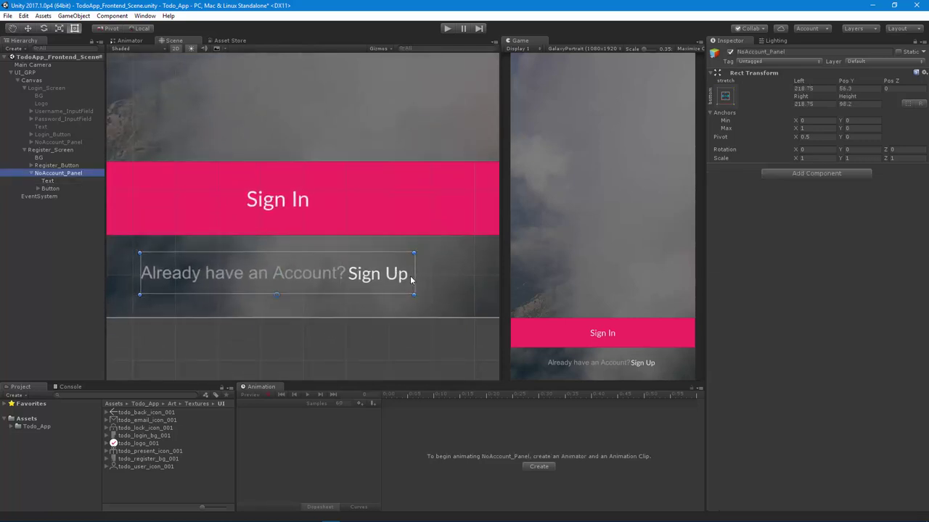
left_click_drag(415, 274, 423, 273)
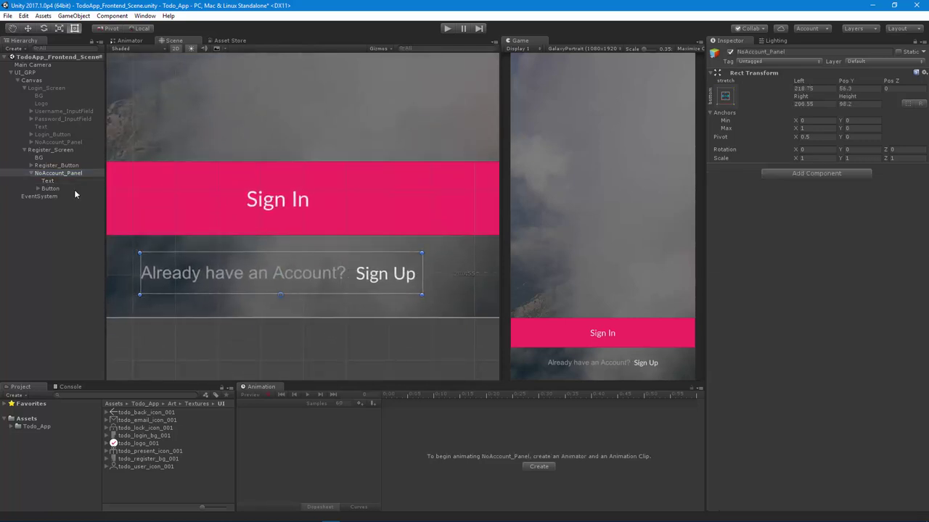
Change the button label inside Register_Screen's NoAccount_Panel to "Sign In" and collapse the panel's hierarchy.
left_click(49, 188)
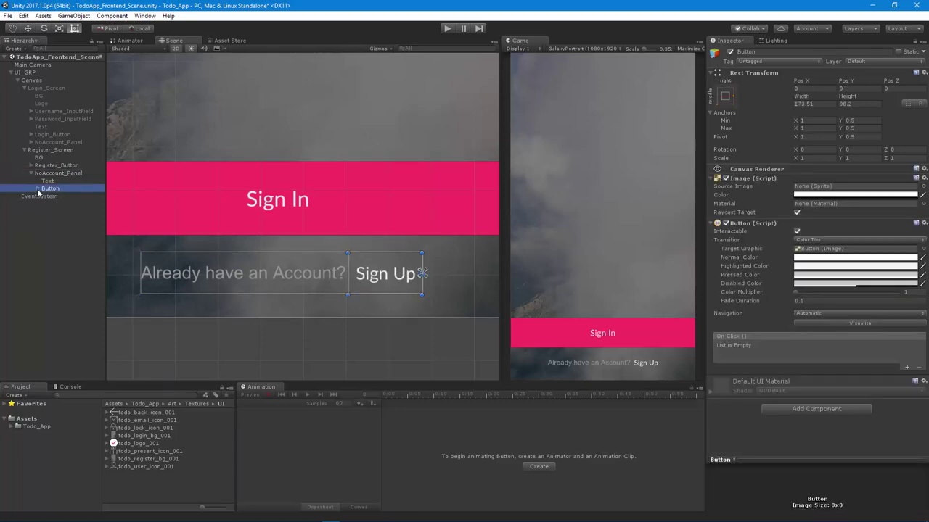
left_click(38, 190)
left_click(53, 196)
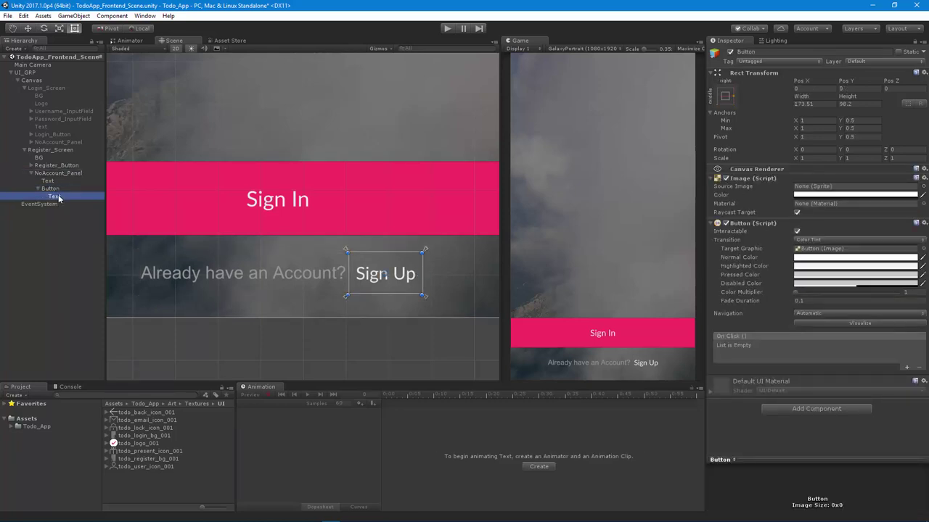
left_click(784, 195)
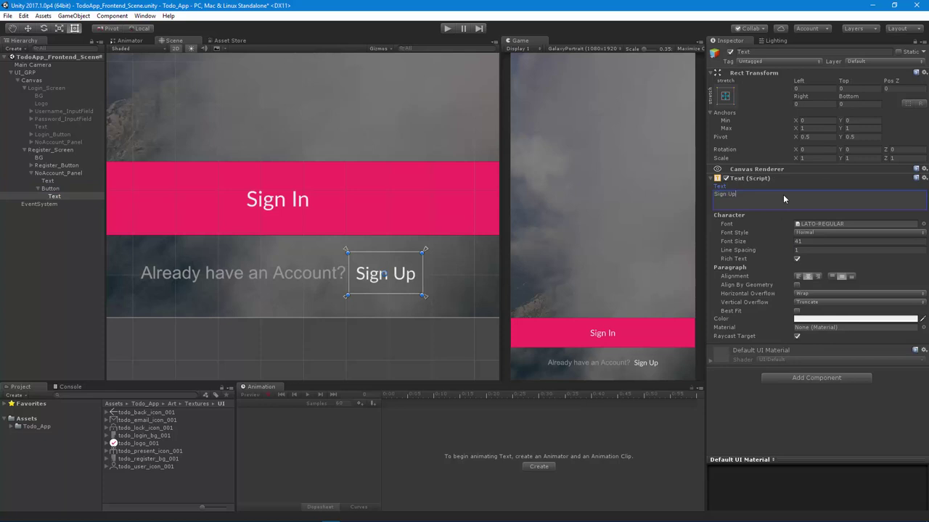
key("BackSpace")
type("In")
key("BackSpace")
key("BackSpace")
key("BackSpace")
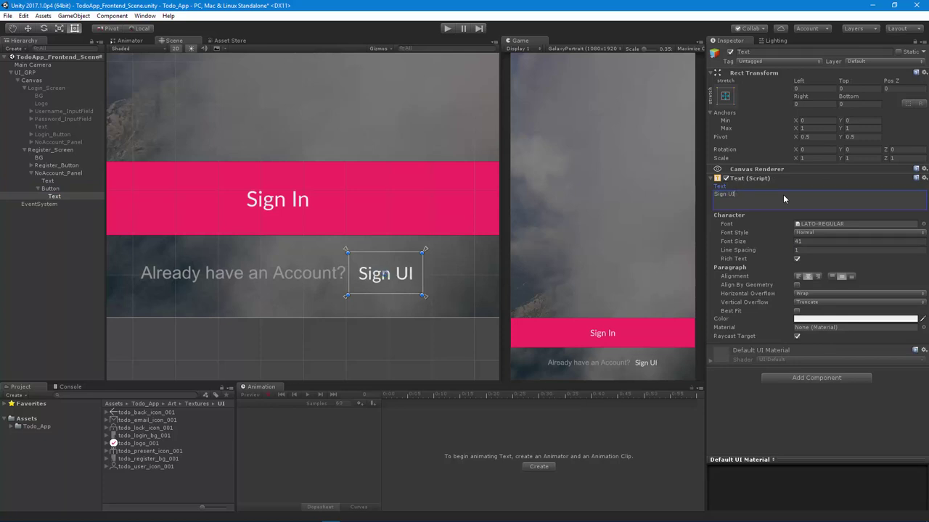
type("In")
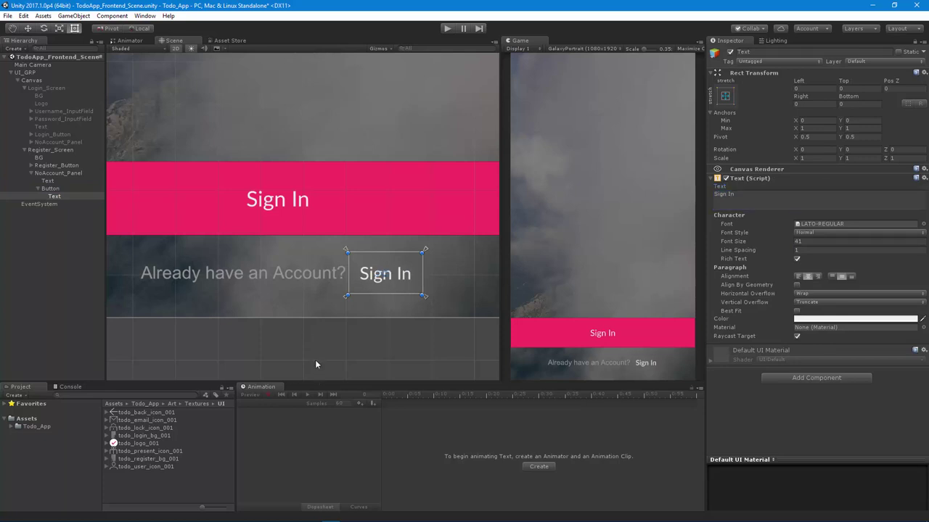
left_click(315, 360)
scroll(247, 286, "down", 5)
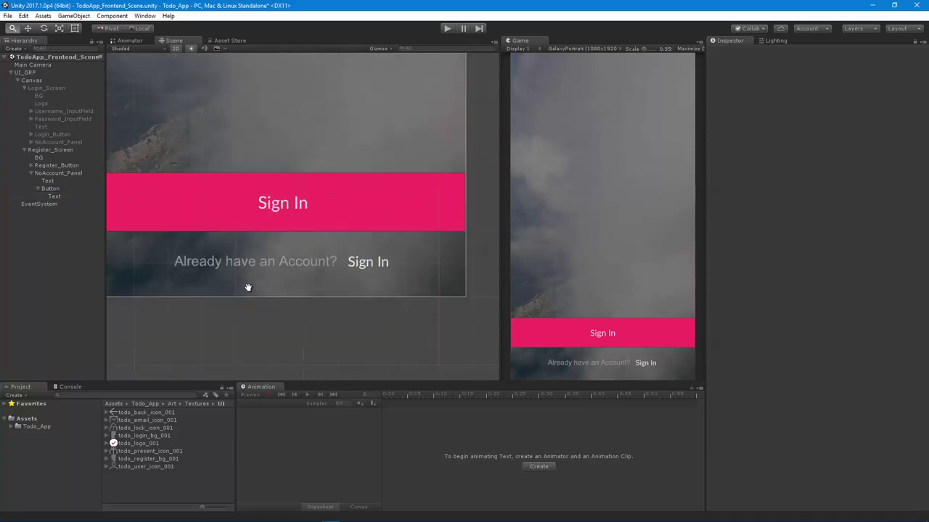
left_click(32, 173)
Duplicate Username_InputField from Login_Screen and parent the copy to Register_Screen between BG and Register_Button.
left_click_drag(251, 209, 271, 304)
right_click_drag(271, 305, 197, 203, "alt")
left_click(61, 111)
key("ctrl+d")
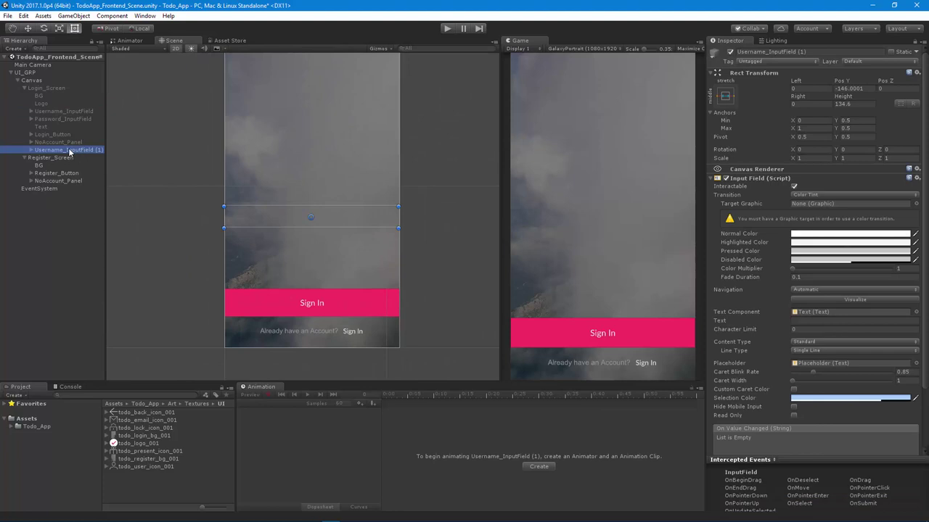
left_click_drag(70, 151, 55, 162)
Move the copied input field up to about Pos Y 412, matching the Name field in the Photoshop Sign Up mockup.
right_click_drag(336, 213, 304, 196, "alt")
left_click_drag(305, 196, 317, 230, "alt")
key("w")
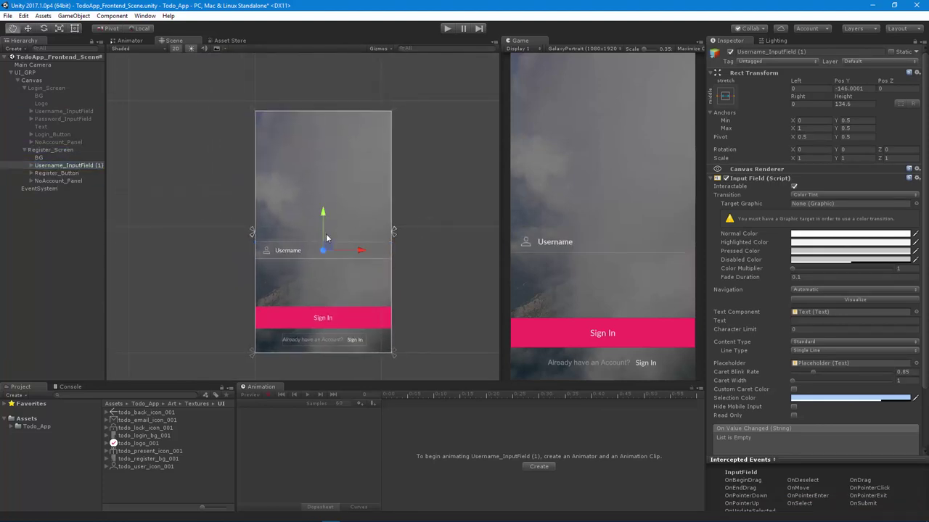
key("alt+Tab")
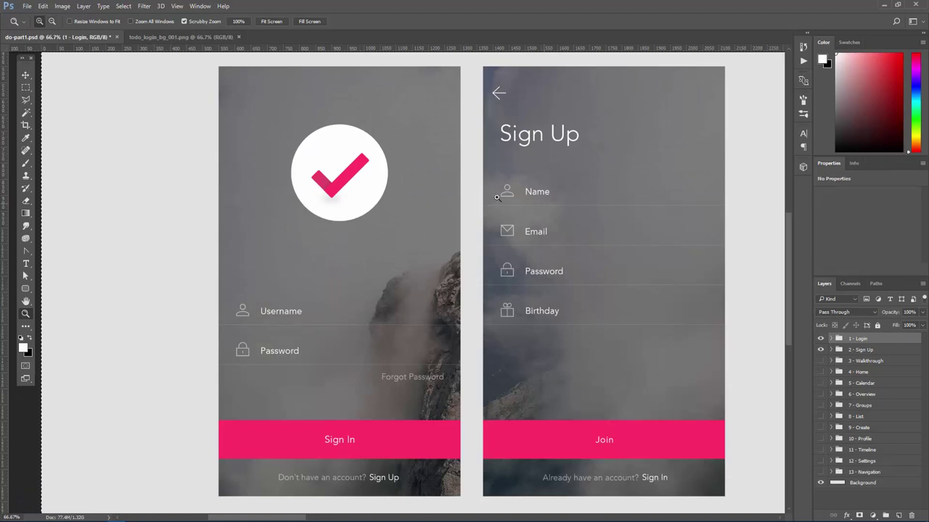
key("alt+Tab")
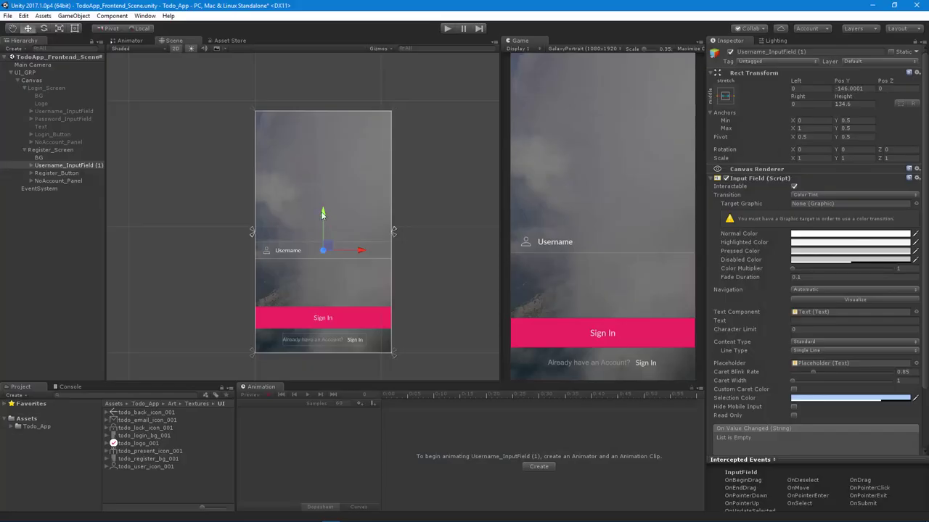
left_click_drag(323, 213, 313, 144)
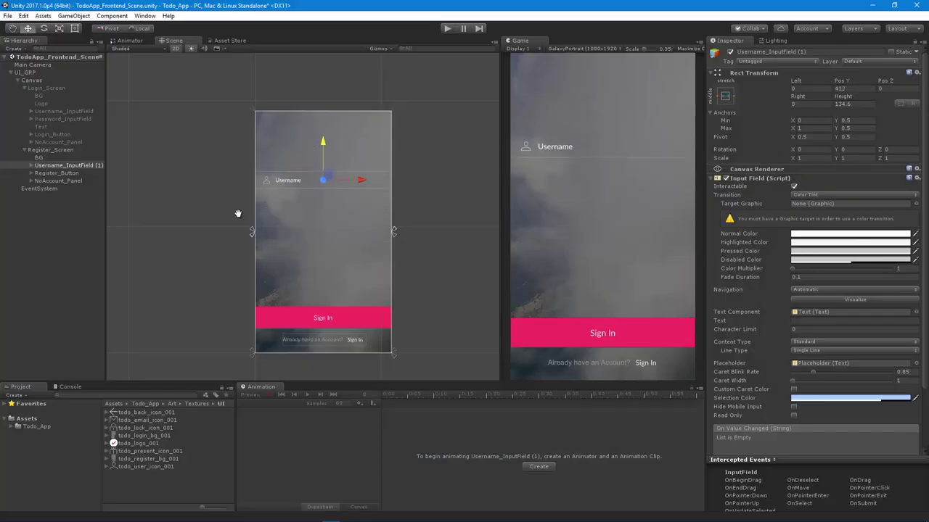
scroll(284, 188, "up", 3)
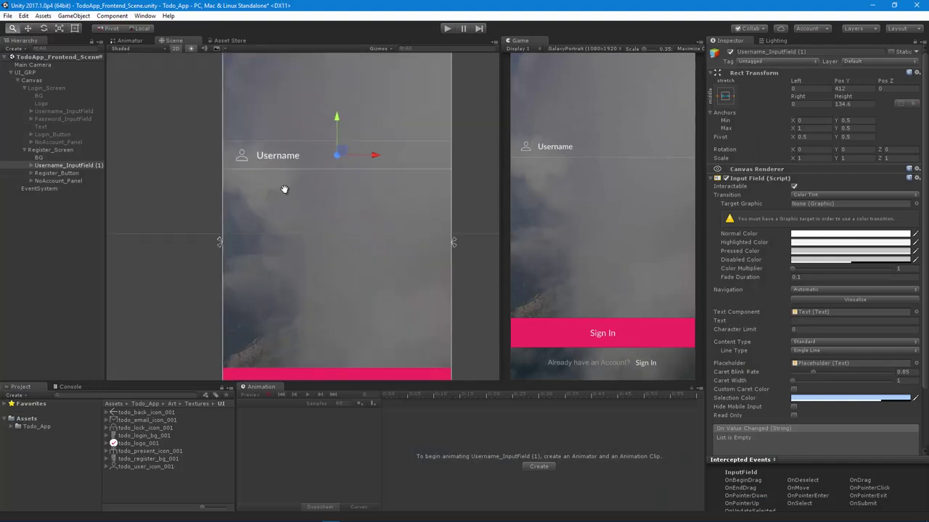
Rename the copied input field under Register_Screen as Name_InputField.
left_click(65, 166)
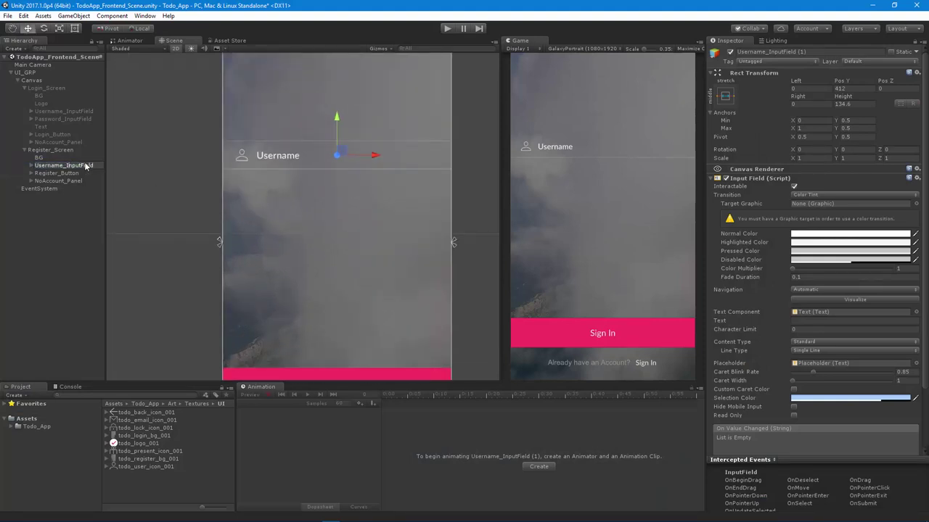
key("shift+Home")
key("BackSpace")
type("Name")
key("Return")
Examine Name_InputField's hierarchy, looking through its Placeholder, Text, Icon and Panel children.
key("Right")
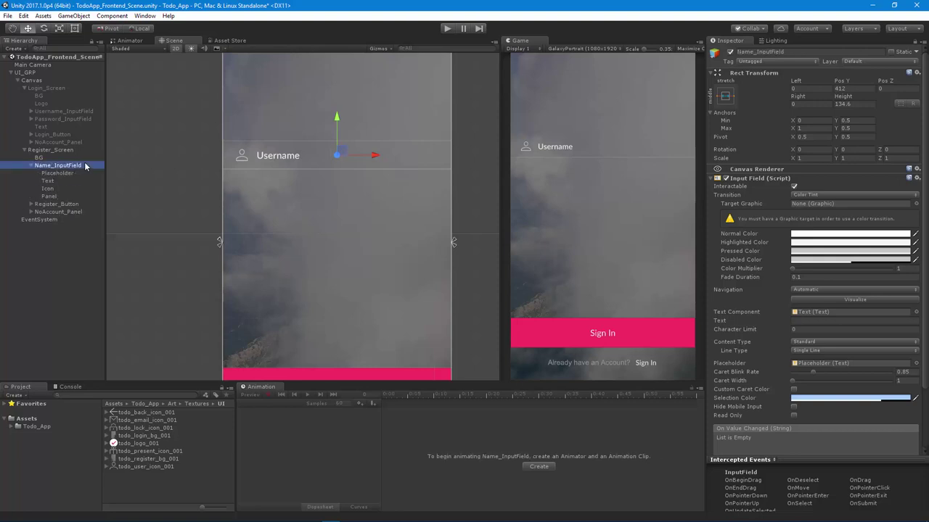
key("Left")
key("Right")
key("Up")
key("Up")
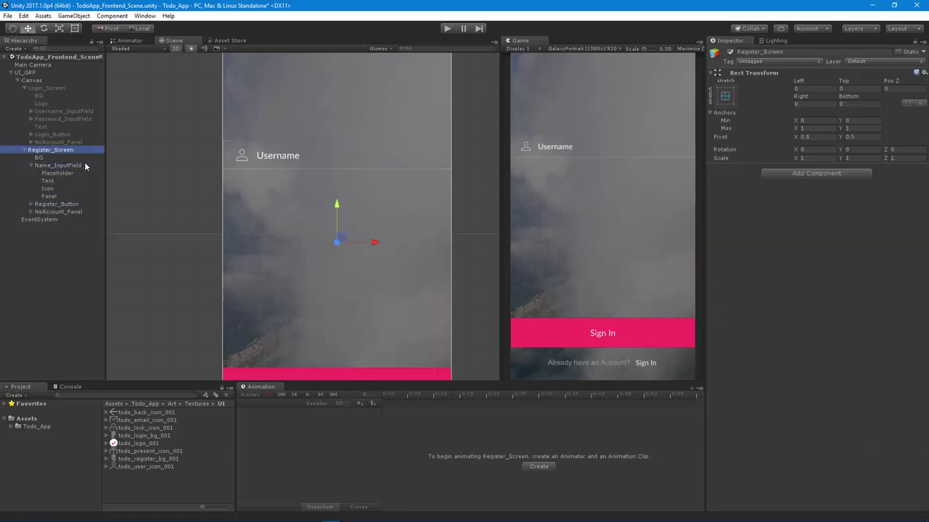
key("Down")
key("Down")
key("Down")
key("Down")
key("Down")
key("Down")
key("Down")
key("Up")
key("Up")
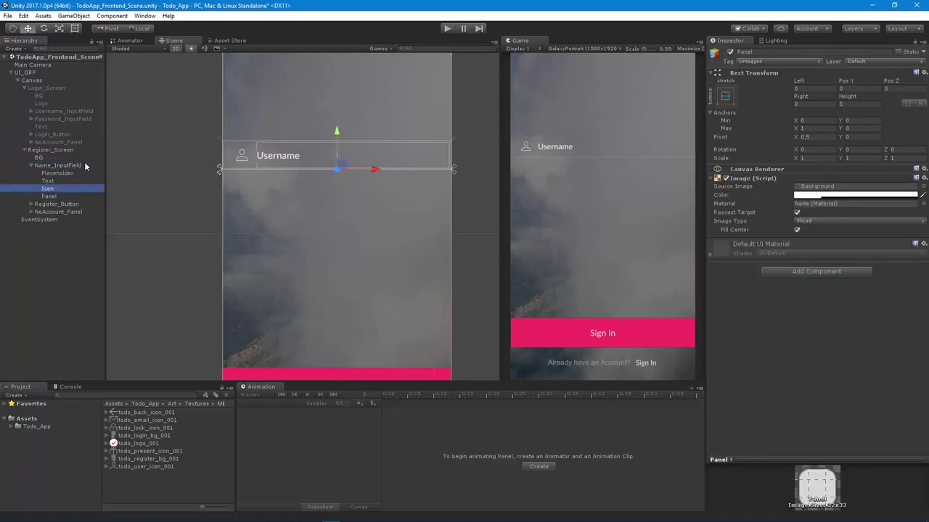
key("Up")
key("Up")
key("Left")
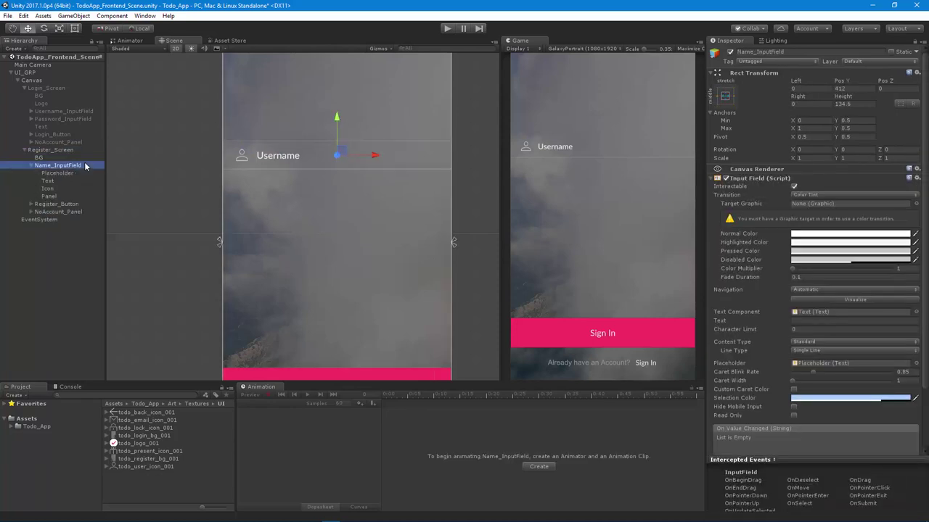
key("Left")
key("Right")
key("Left")
key("Right")
key("Left")
key("Right")
key("Left")
key("Right")
key("Left")
key("Right")
key("Left")
key("Right")
key("Down")
key("Down")
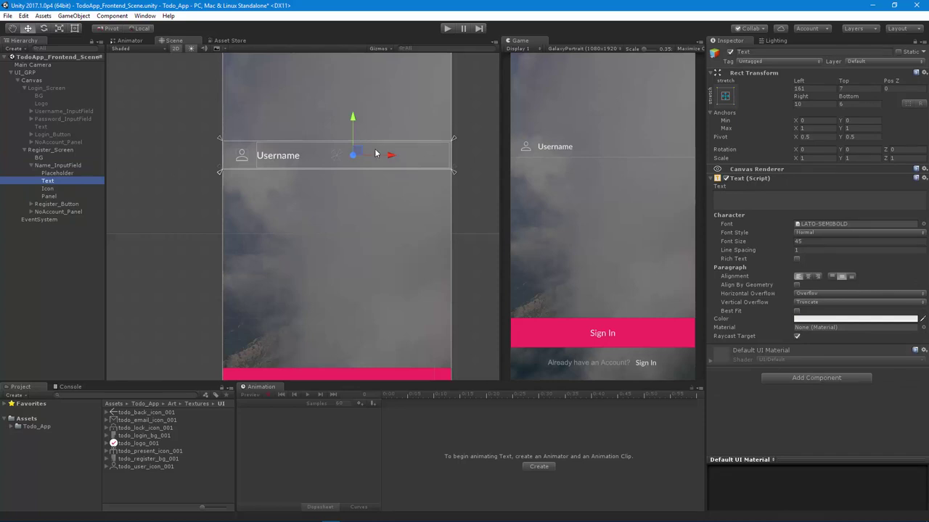
Set the Placeholder text of Name_InputField to "Name".
left_click(58, 174)
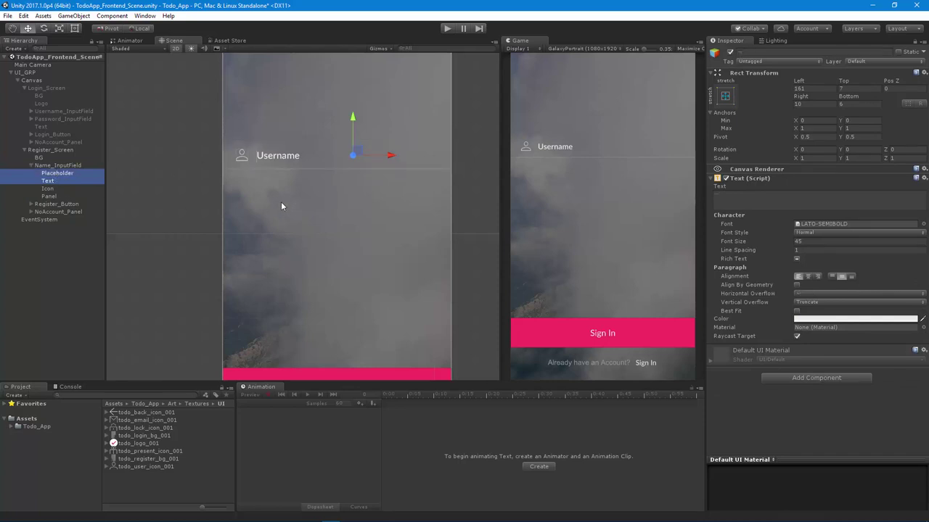
left_click(69, 181)
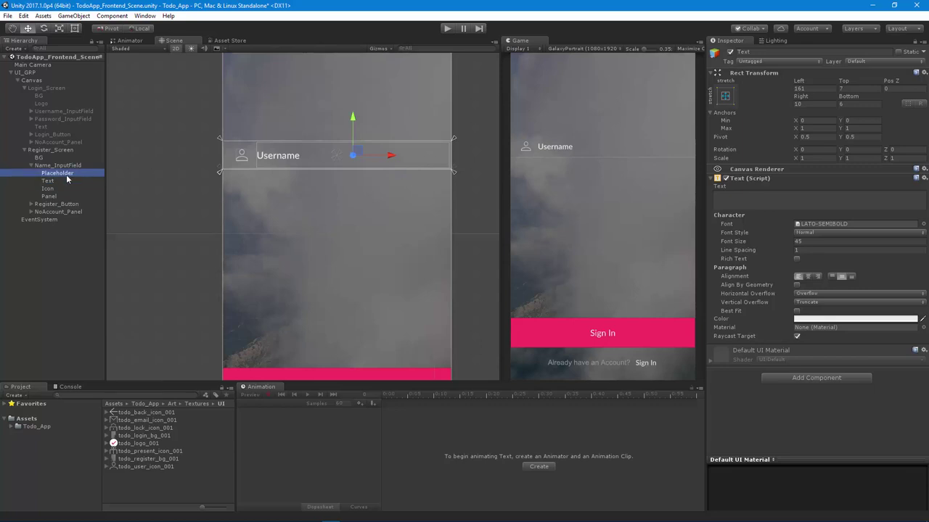
left_click(757, 192)
key("ctrl+a")
type("Name")
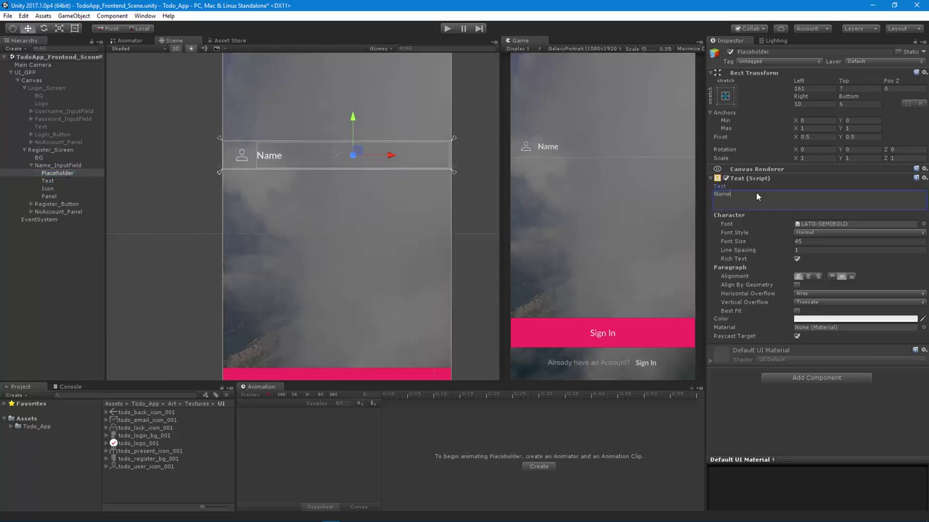
Check the fields in the Photoshop Sign Up mockup, then duplicate Name_InputField within Register_Screen in Unity.
key("alt+Tab")
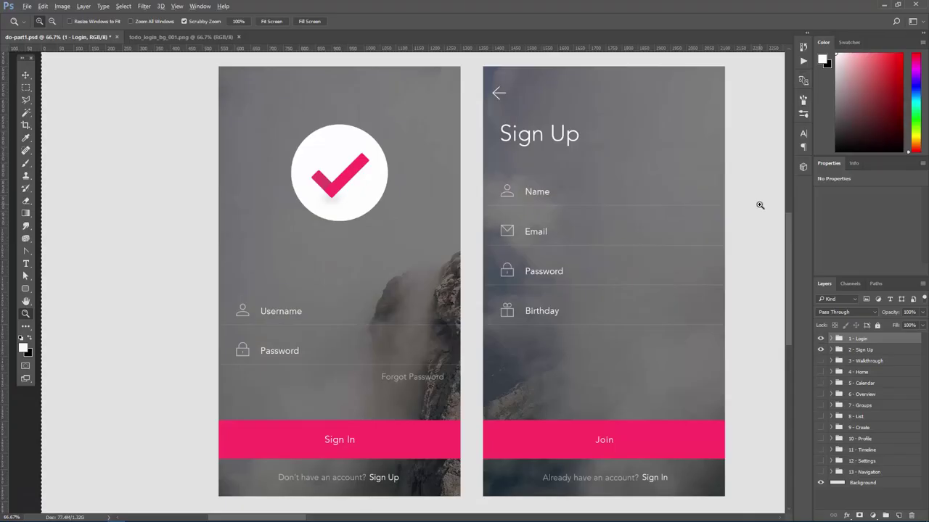
key("alt+Tab")
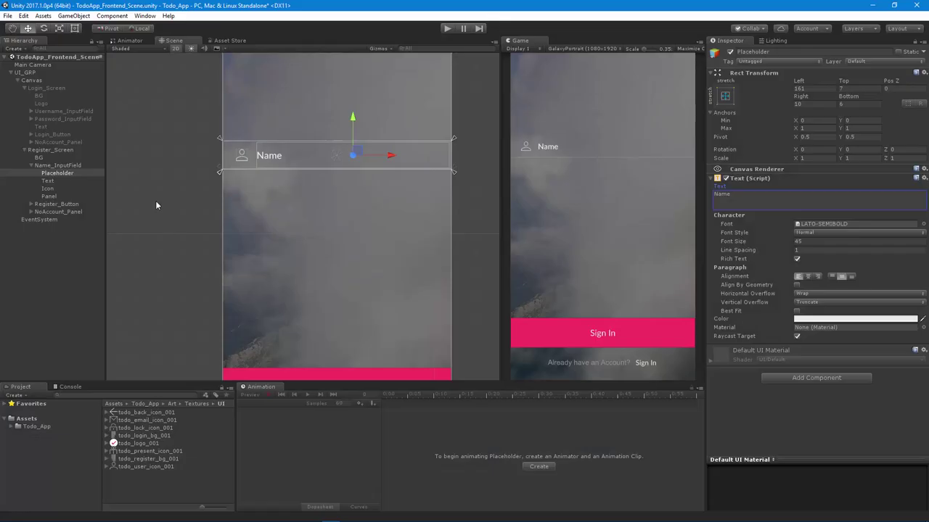
left_click(31, 166)
left_click(73, 166)
key("ctrl+d")
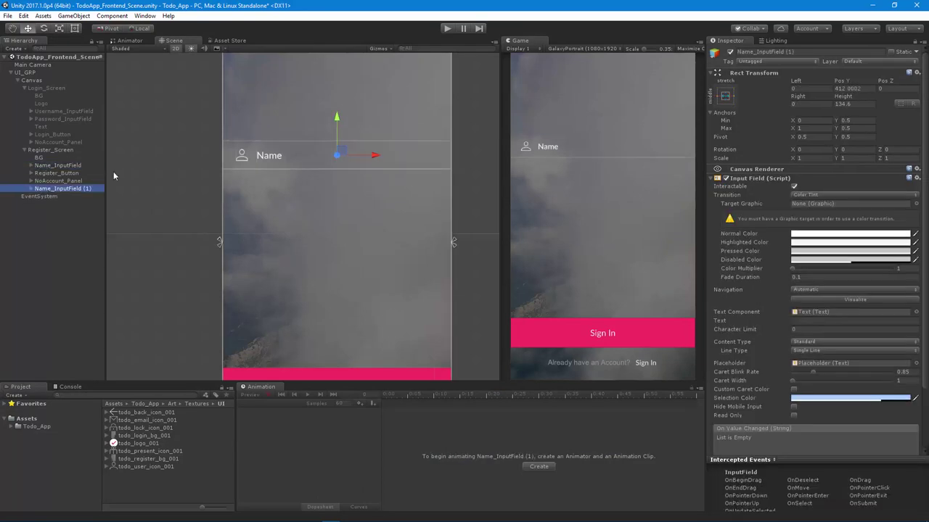
Place the duplicated Name_InputField directly below the original in the hierarchy and move it down to about Pos Y 238.
left_click_drag(77, 189, 67, 173)
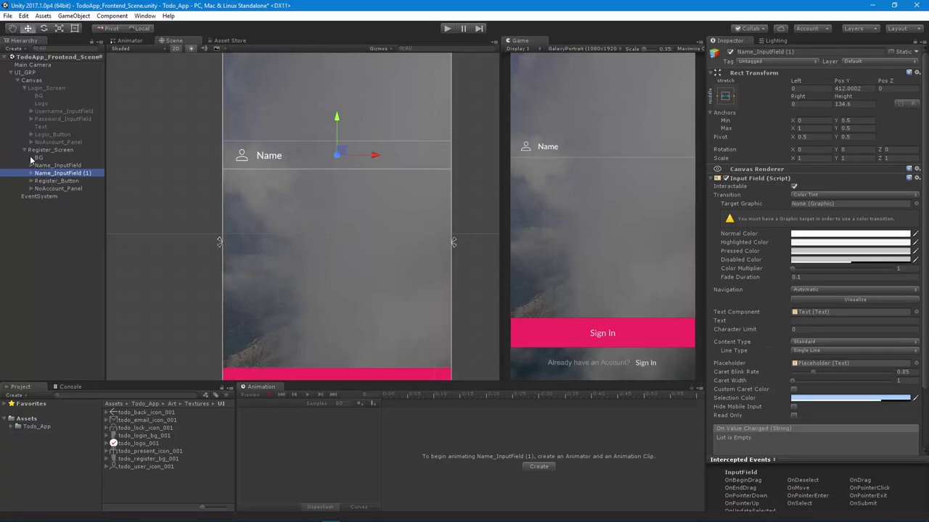
mouse_move(59, 174)
left_mouse_down()
mouse_move(56, 188)
mouse_move(58, 181)
left_mouse_up()
left_click_drag(339, 119, 336, 158)
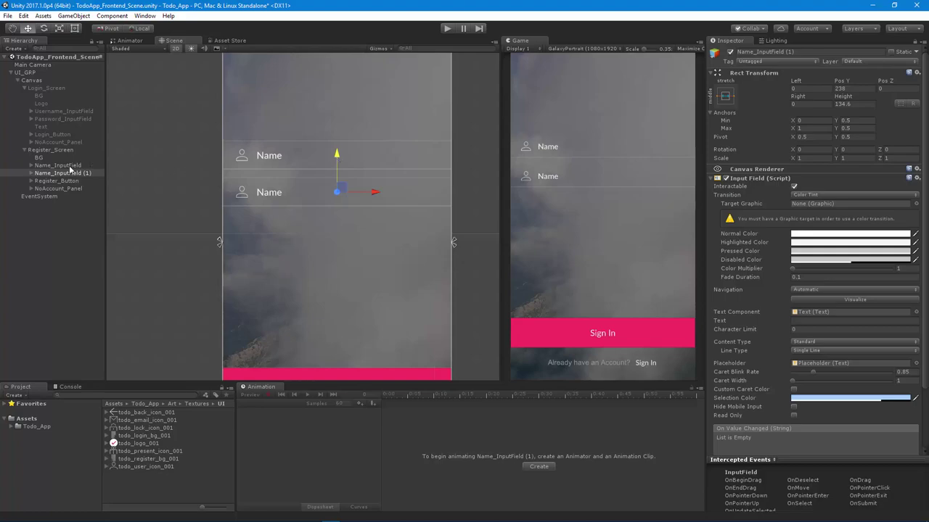
Check the Photoshop mockup, then rename the duplicated input field as Email_InputField in Unity.
key("alt+Tab")
key("alt+Tab")
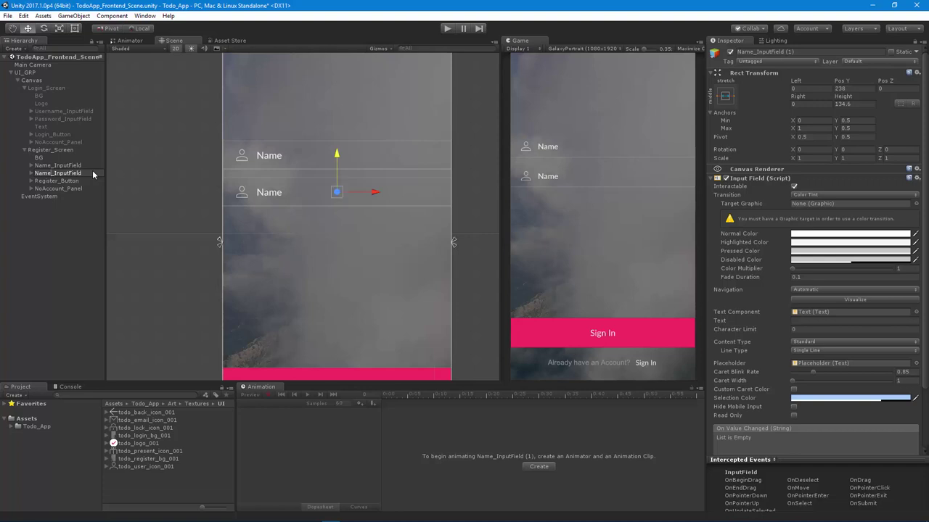
key("shift+Home")
key("BackSpace")
type("Emai")
key("Return")
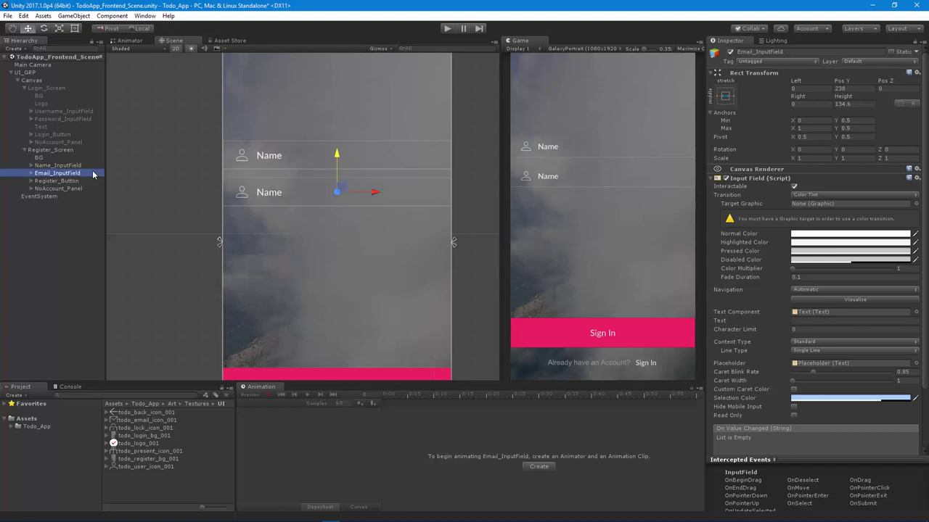
Set the Placeholder text of Email_InputField to "Email".
key("Right")
key("Down")
key("Down")
key("Up")
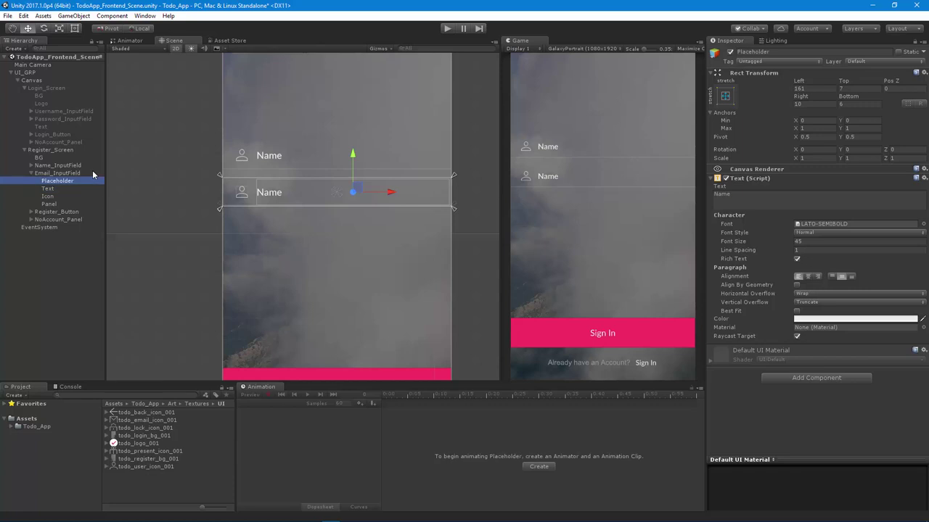
left_click(782, 193)
type("Email")
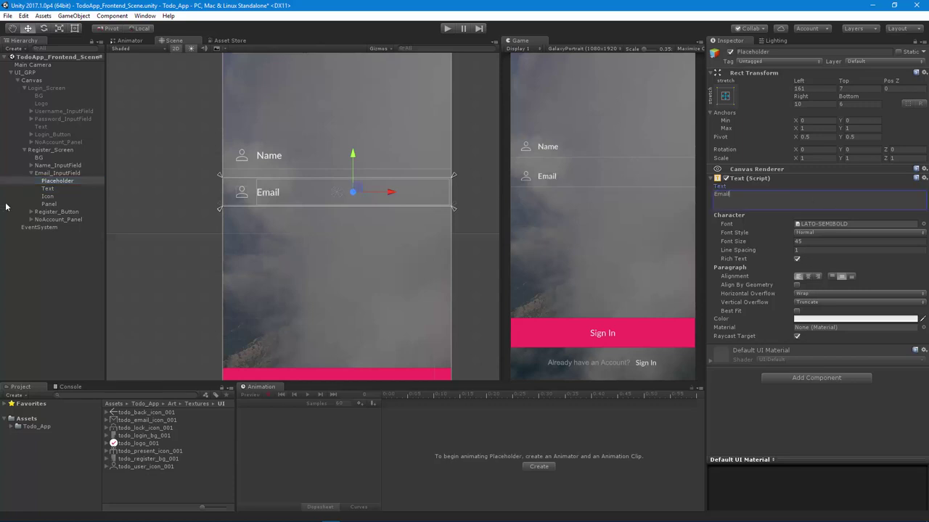
Assign todo_email_icon_001 as the source image of Email_InputField's Icon.
left_click(48, 197)
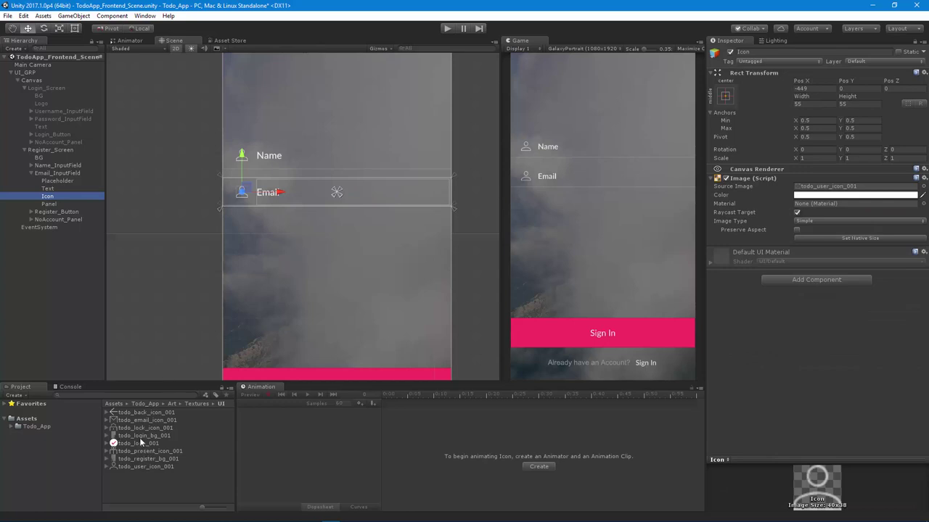
left_click_drag(142, 421, 820, 187)
left_click(31, 172)
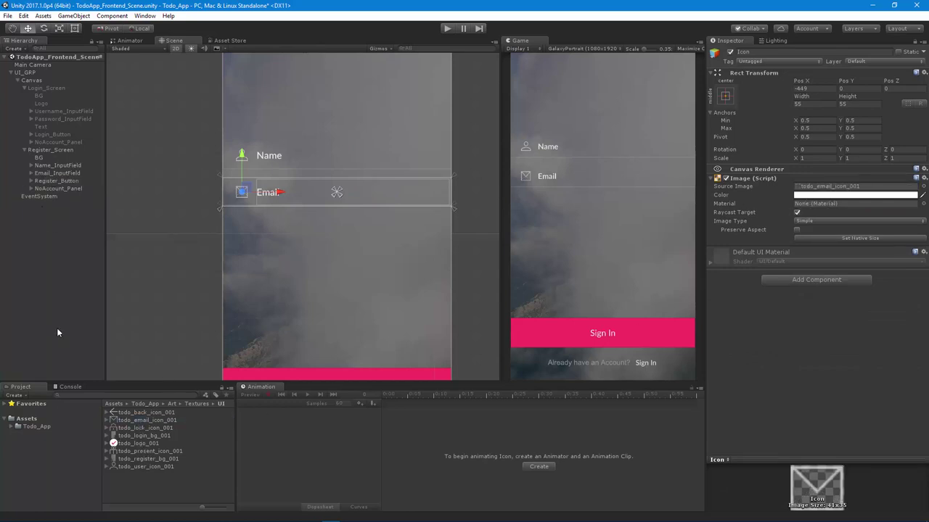
Create a folder named Prefab inside Todo_App and open it.
left_click(12, 428)
left_click(48, 426)
right_click(130, 427)
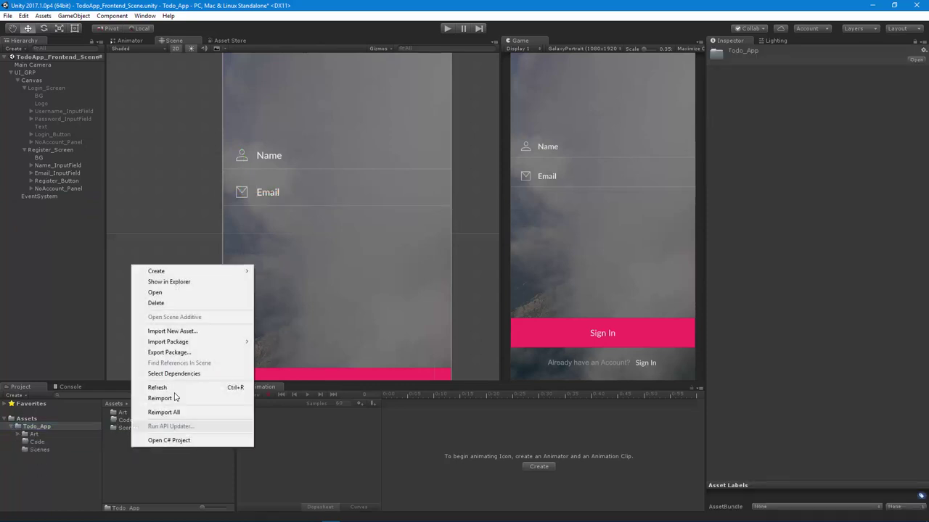
mouse_move(174, 274)
left_click(72, 214)
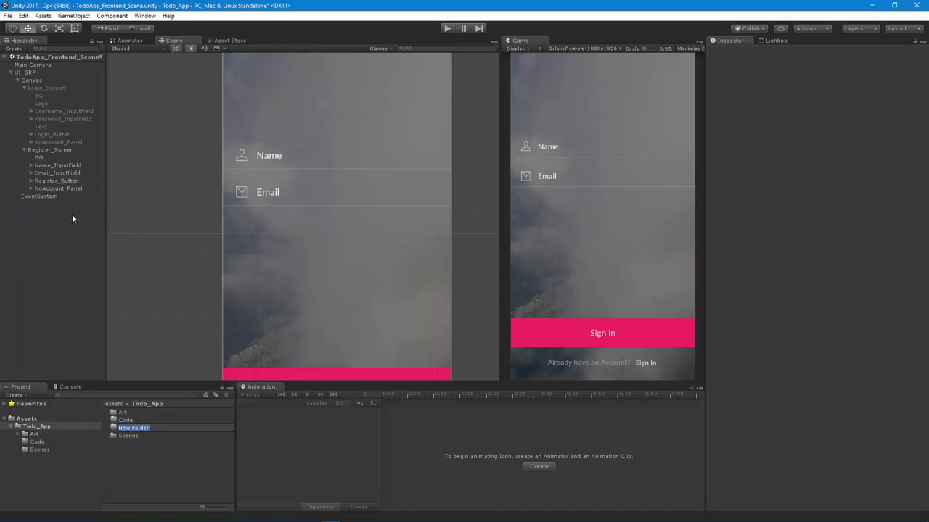
type("Prefab")
key("Return")
key("Return")
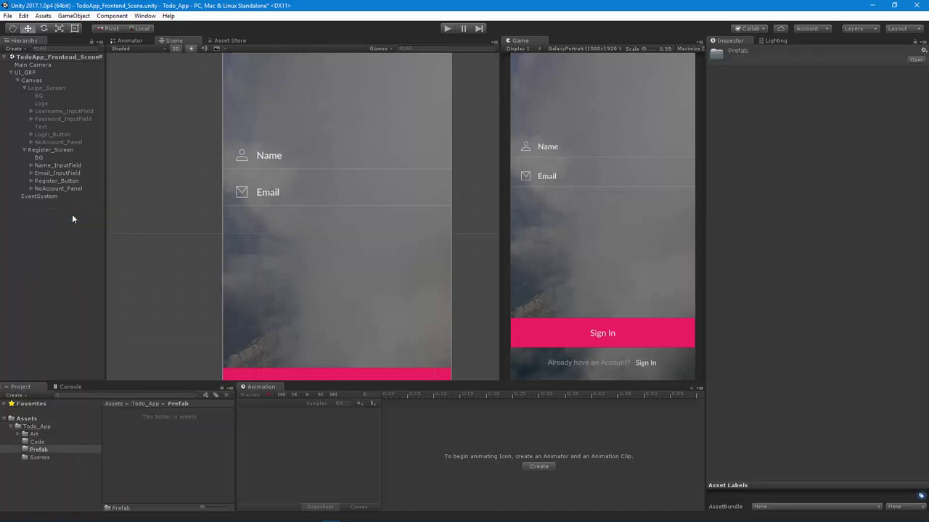
Create a subfolder named UI inside the Prefab folder and open it.
right_click(151, 450)
mouse_move(205, 273)
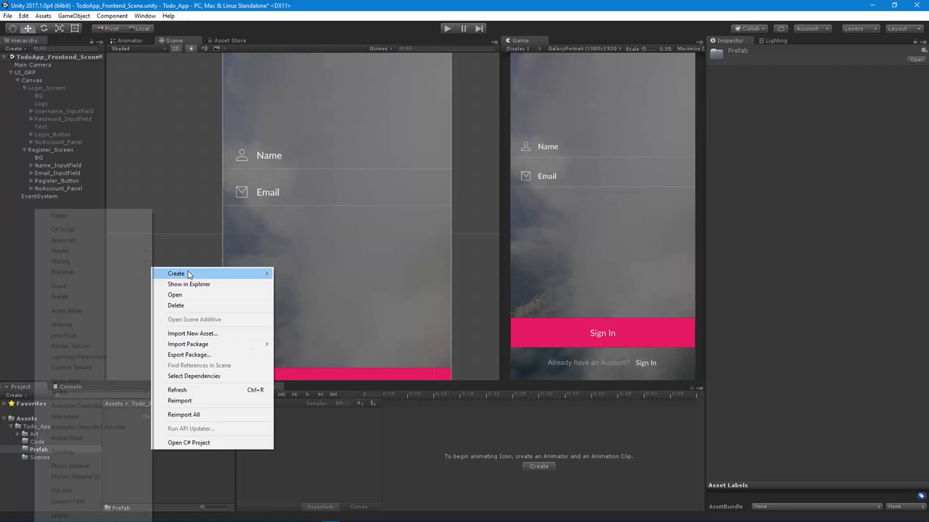
left_click(79, 217)
type("UI")
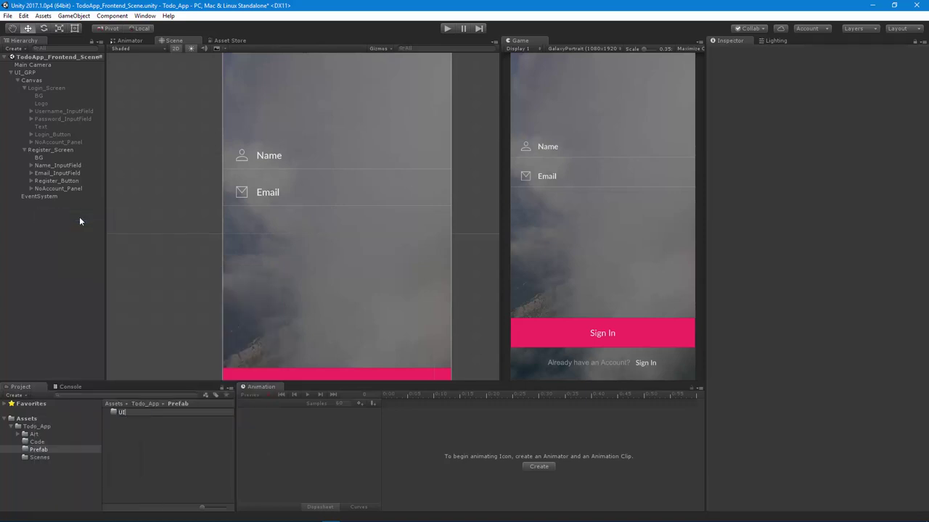
key("Return")
key("Return")
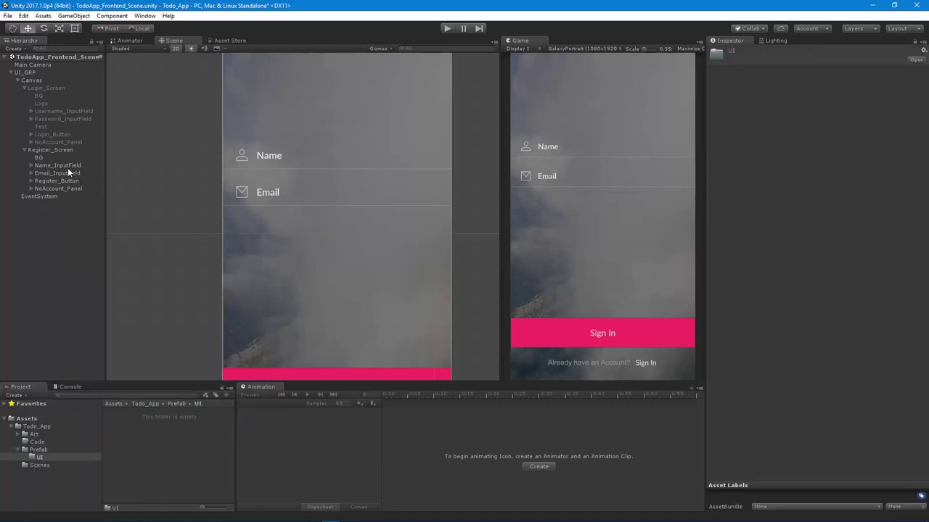
Save Name_InputField, Register_Button and NoAccount_Panel from Register_Screen as prefabs in the UI folder.
left_click_drag(58, 165, 156, 439)
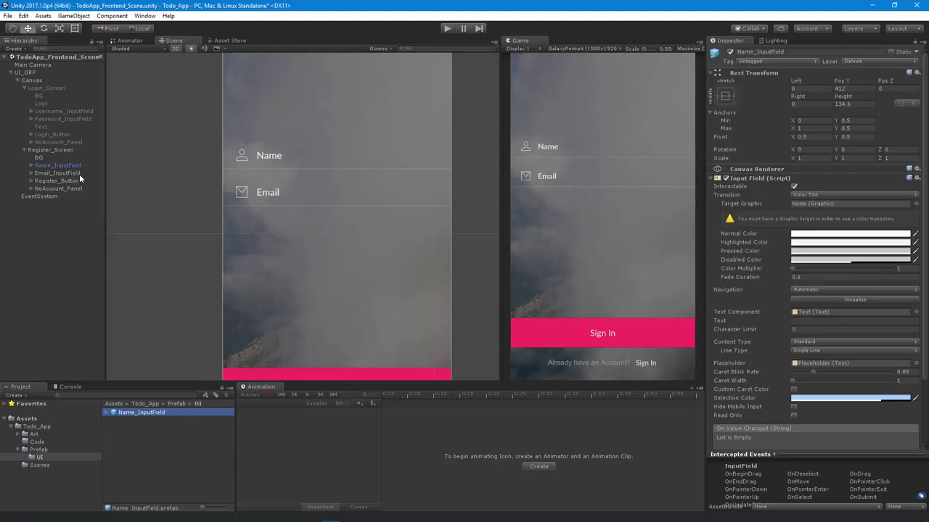
left_click_drag(62, 180, 167, 458)
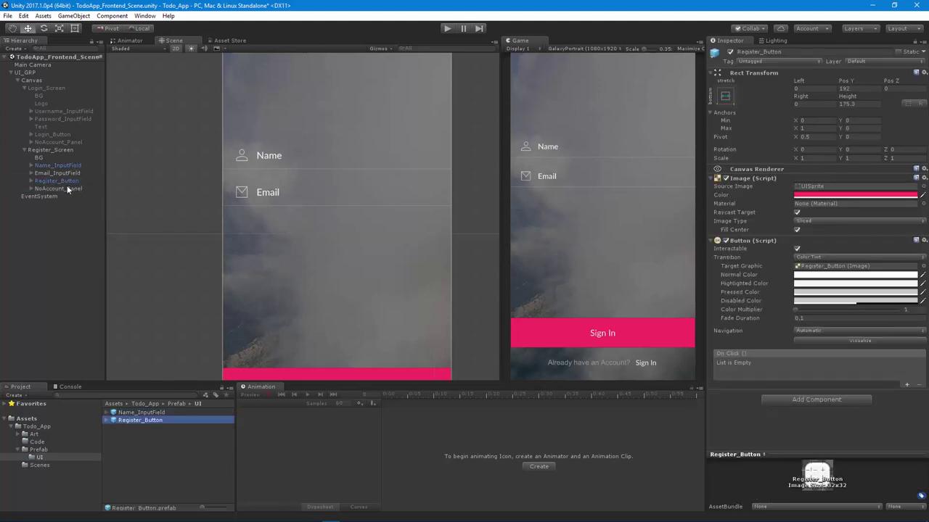
left_click_drag(68, 187, 149, 436)
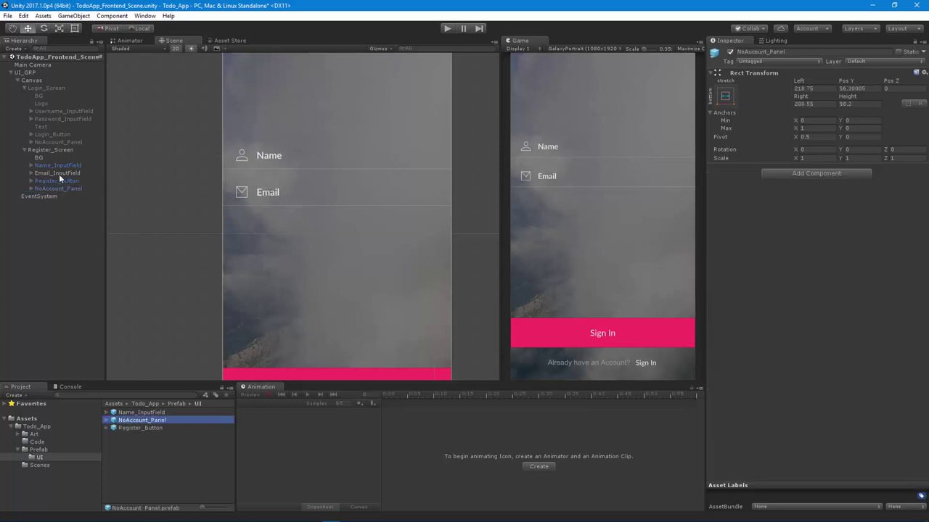
Break the prefab instance link of Name_InputField, Register_Button and NoAccount_Panel under Register_Screen.
left_click(68, 166)
left_click(73, 181, "ctrl")
left_click(72, 189, "ctrl")
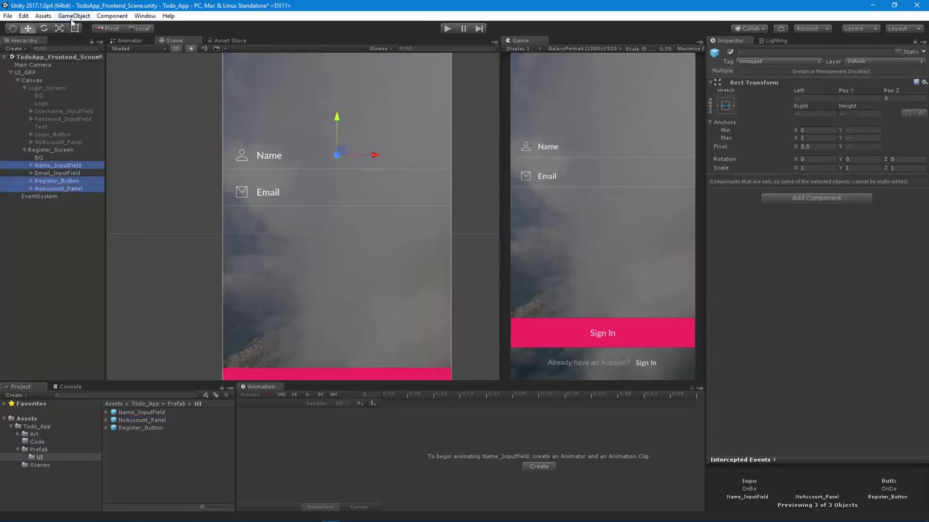
left_click(74, 16)
left_click(84, 182)
left_click(70, 295)
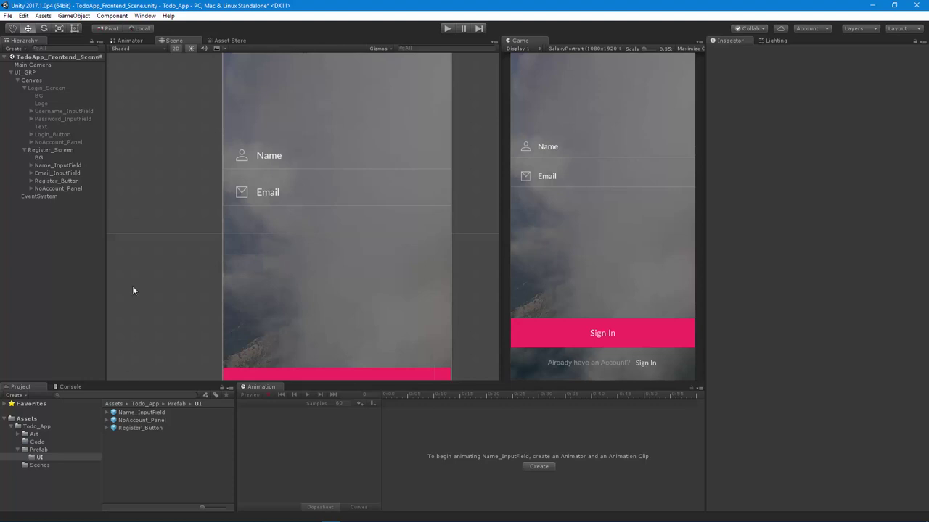
Enable Preserve Aspect on the Icon image of Email_InputField.
key("q")
scroll(305, 239, "down", 10)
left_click_drag(297, 259, 269, 232)
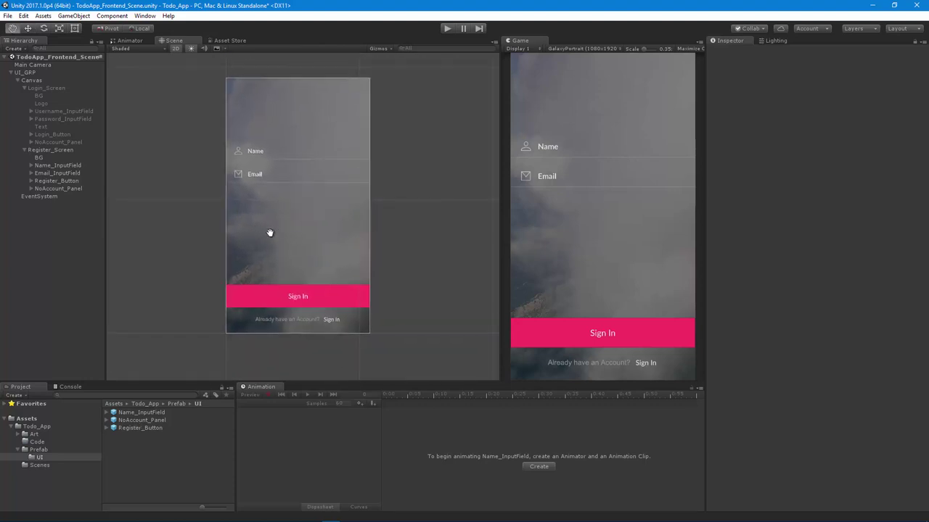
scroll(269, 232, "up", 1)
key("w")
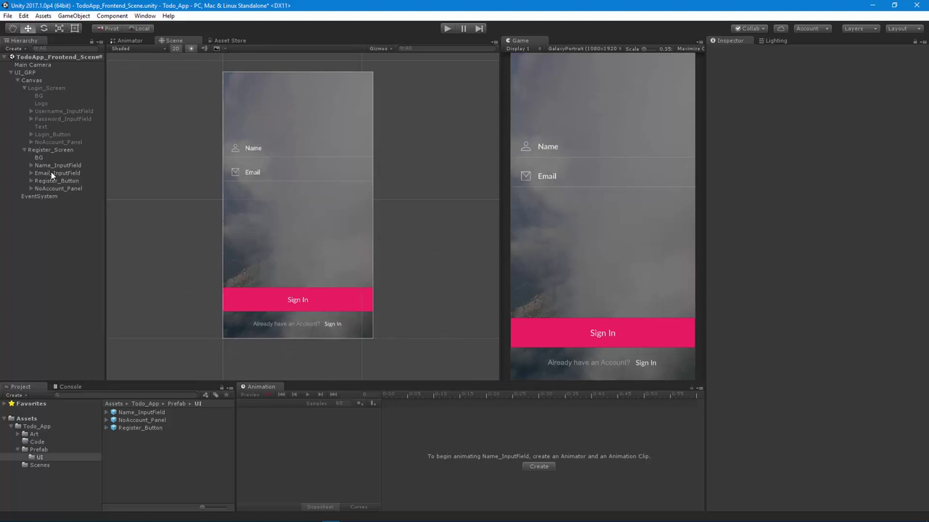
left_click(51, 171)
scroll(209, 238, "up", 5)
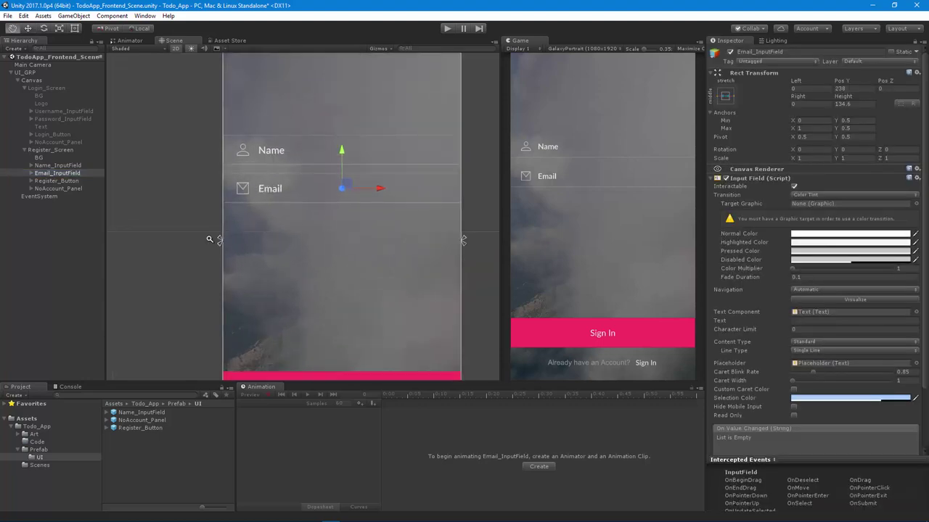
right_click_drag(210, 239, 251, 239, "alt")
left_click(32, 173)
left_click(48, 197)
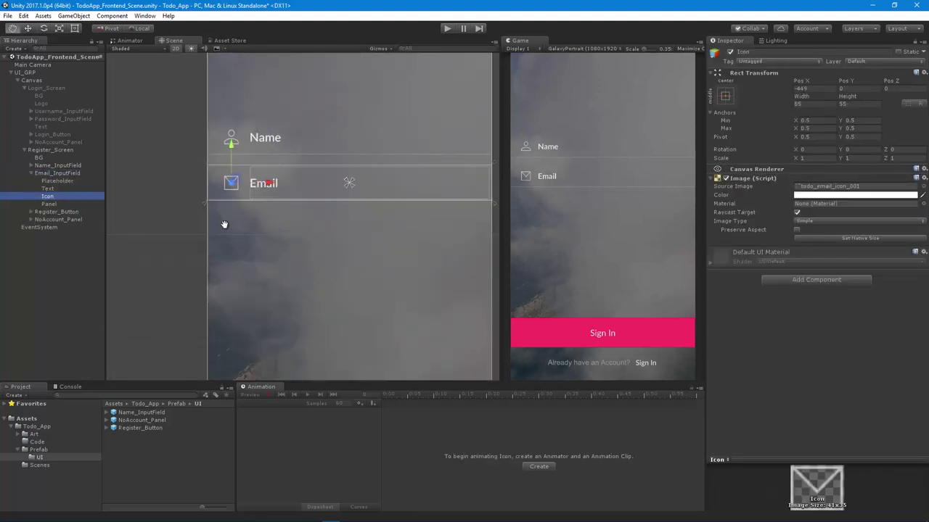
middle_click_drag(225, 224, 258, 229)
left_click(796, 230)
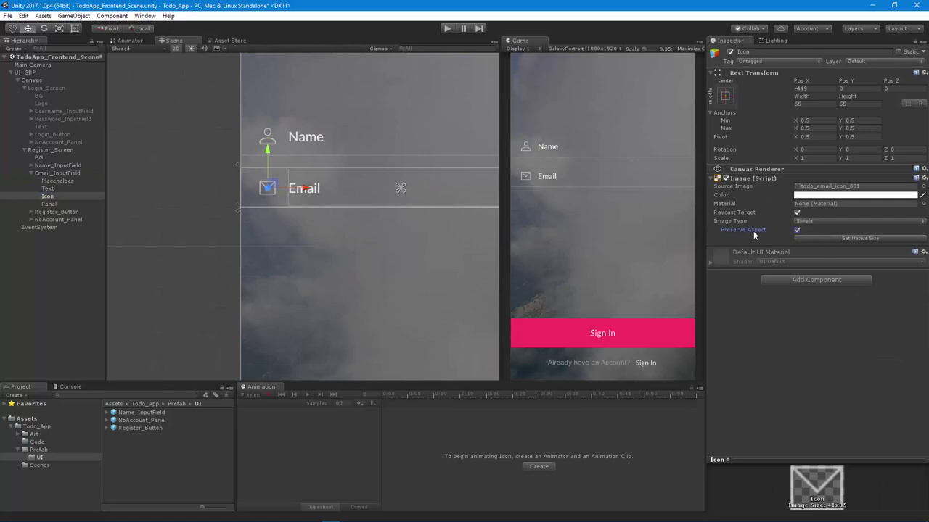
Enable Preserve Aspect on the Icon image of Name_InputField, then collapse both Register_Screen input fields.
scroll(185, 229, "down", 3)
left_click(63, 187)
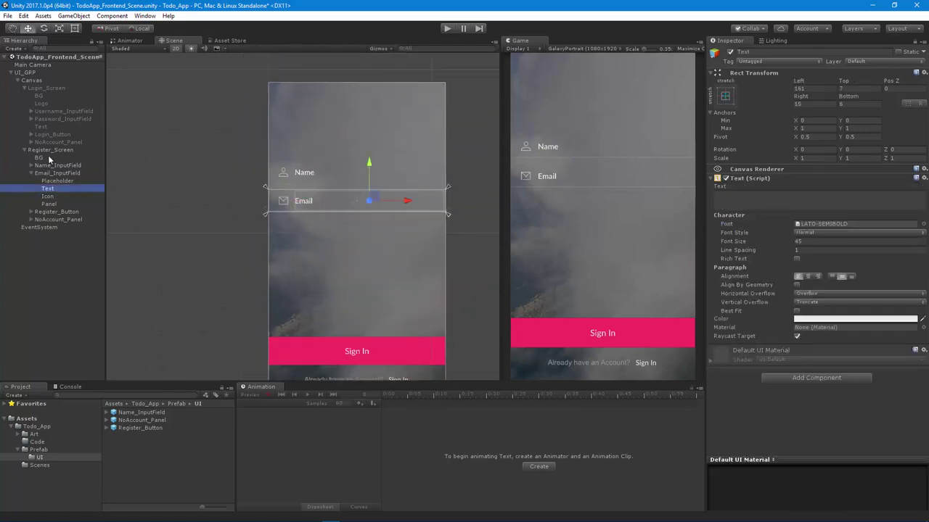
left_click(31, 165)
left_click(48, 188)
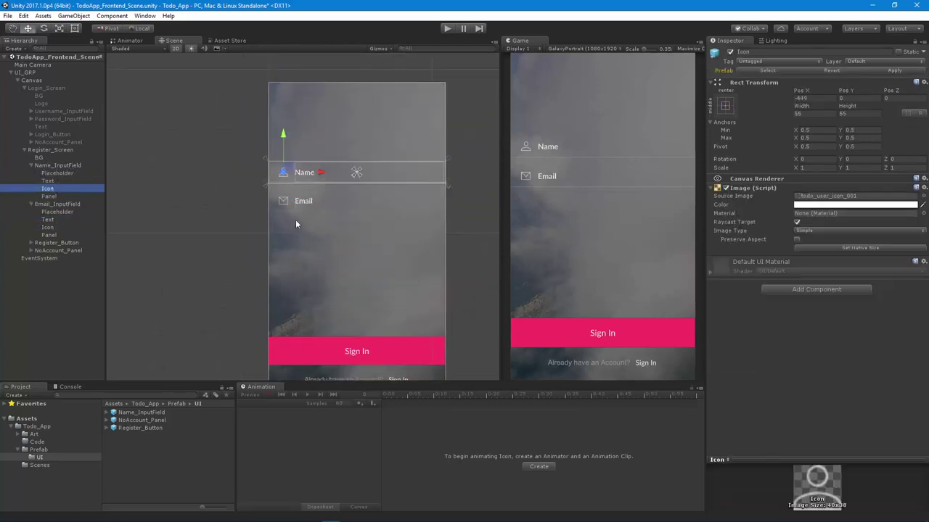
left_click(797, 240)
left_click(30, 166)
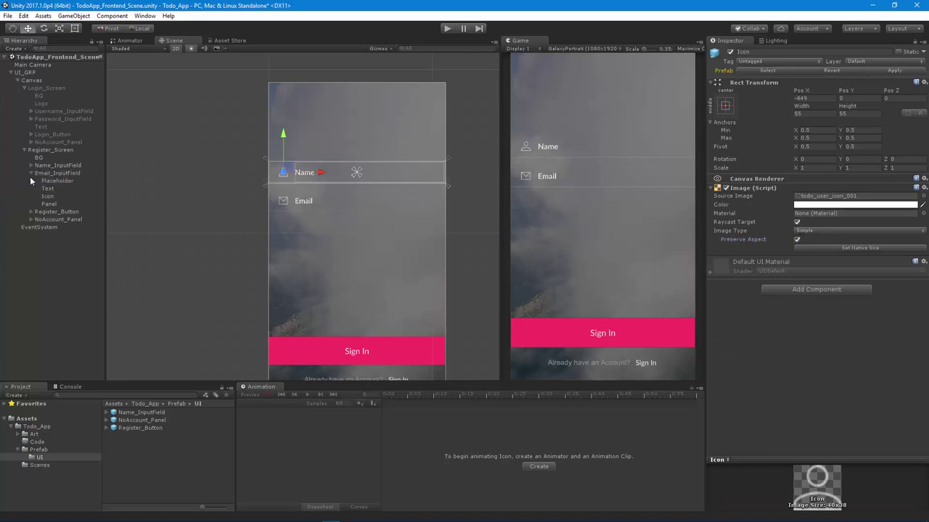
left_click(31, 171)
Enable Preserve Aspect on the Icon images of Login_Screen's Username_InputField and Password_InputField together, then collapse Login_Screen.
left_click(31, 120)
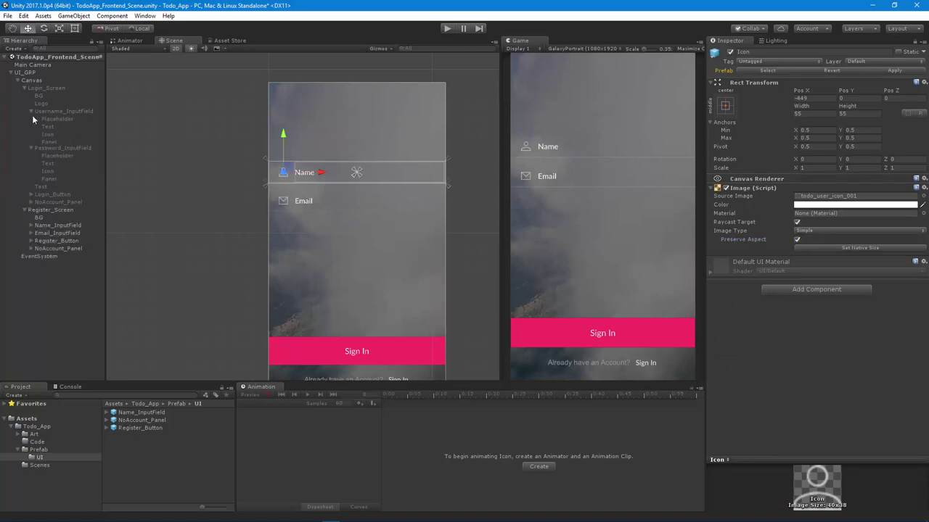
left_click(31, 113)
left_click(51, 135)
left_click(55, 170, "ctrl")
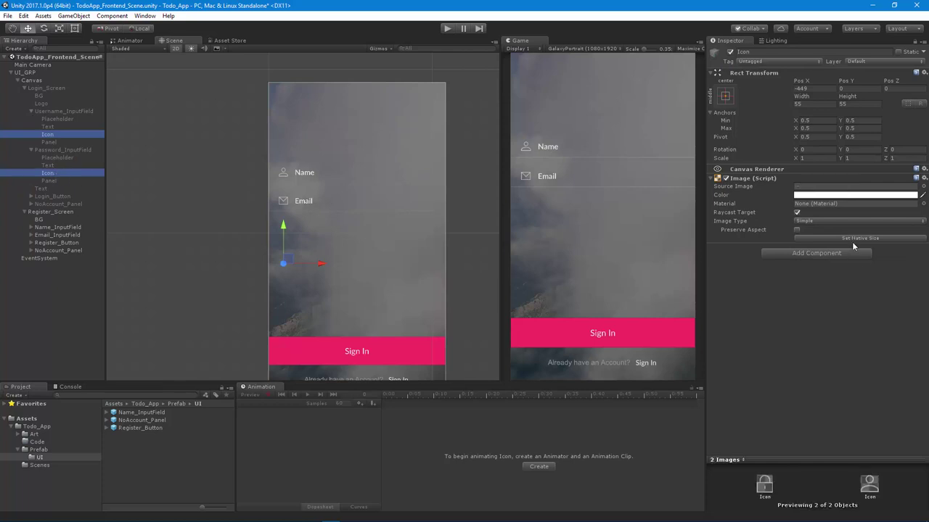
left_click(797, 230)
left_click(31, 112)
left_click(32, 119)
left_click(25, 87)
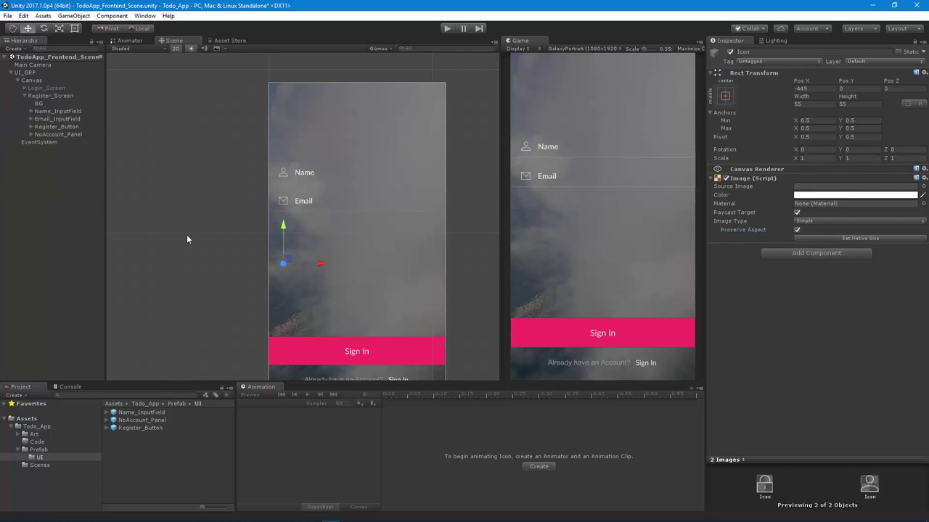
Duplicate Email_InputField and place the copy directly below it in the Register_Screen hierarchy.
key("q")
scroll(307, 270, "down", 4)
scroll(306, 266, "up", 3)
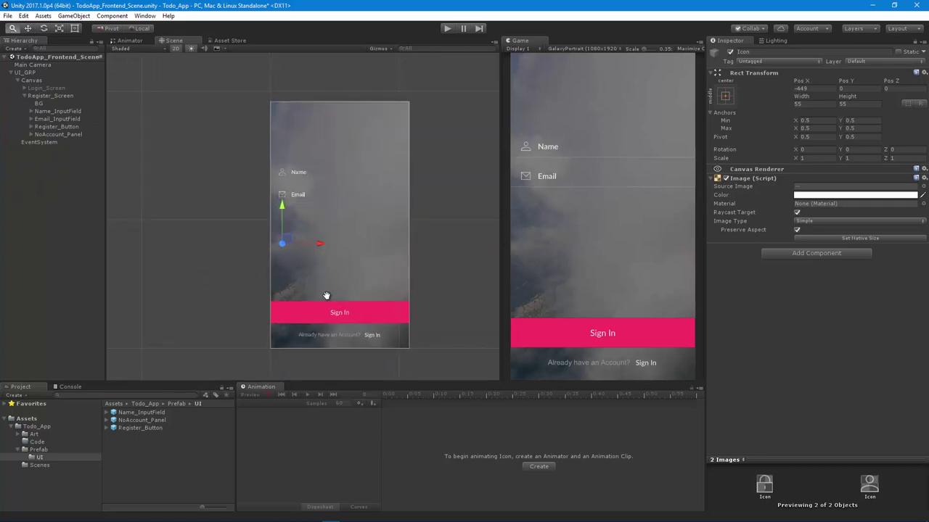
key("w")
left_click(61, 119)
key("ctrl+d")
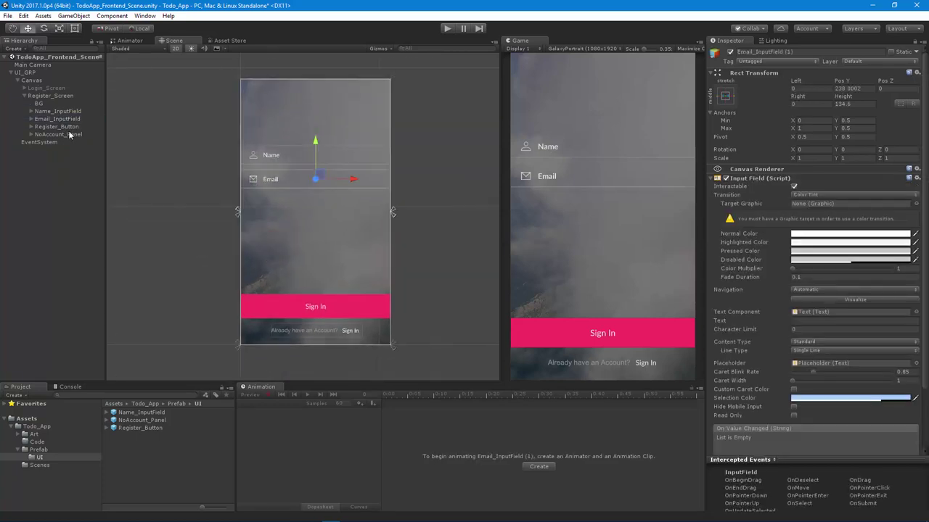
left_click_drag(62, 143, 40, 124)
left_click(59, 128)
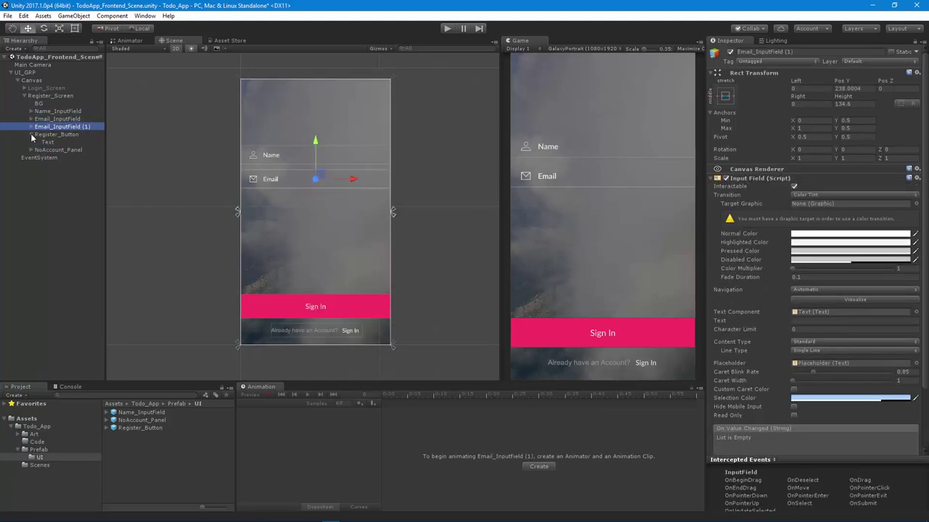
Check the Photoshop Sign Up mockup, then move the duplicated Email_InputField down to about Pos Y 55 in Unity.
scroll(320, 196, "up", 2)
key("alt+Tab")
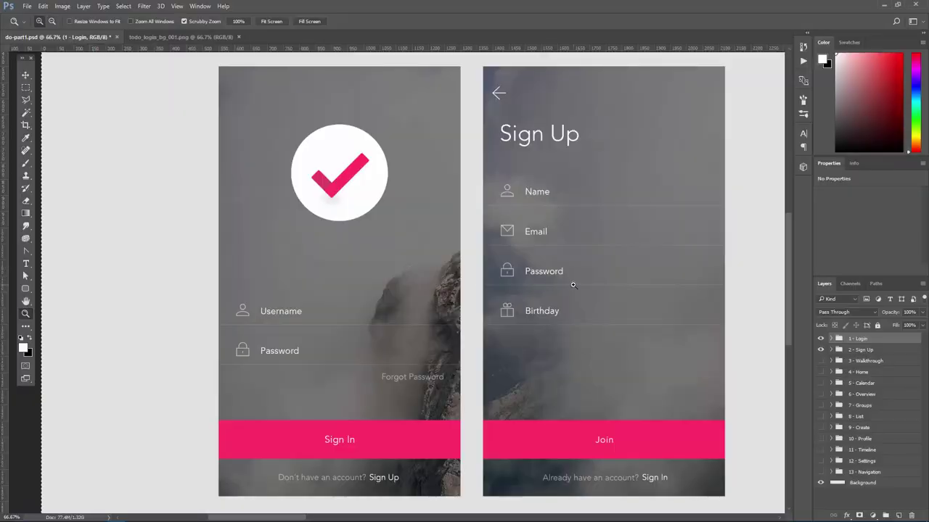
key("alt+Tab")
left_click_drag(317, 135, 319, 165)
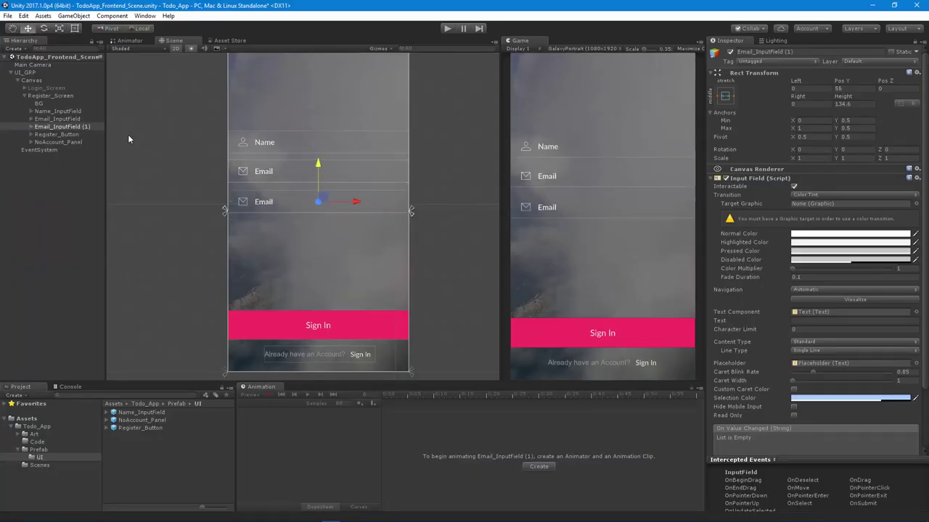
Rename the duplicated Email_InputField (1) in Register_Screen as Password_InputField.
left_click(98, 128)
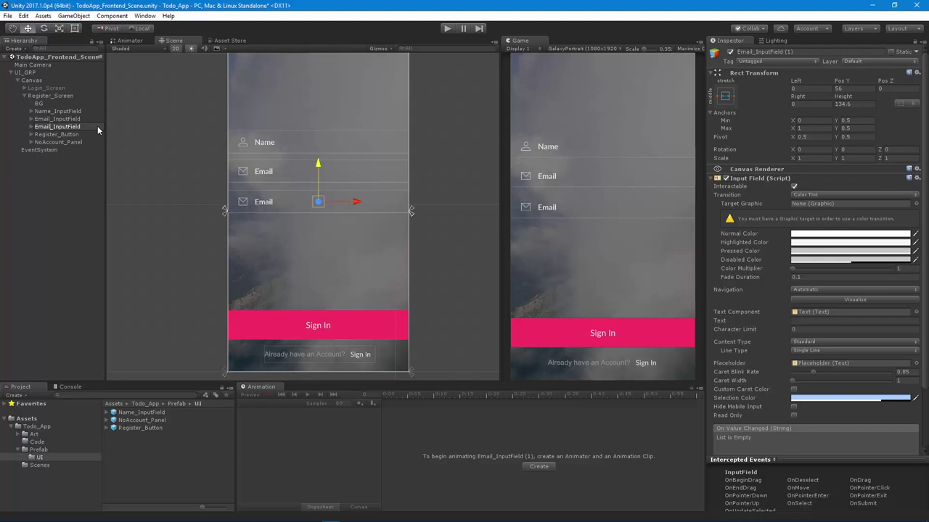
key("ctrl+shift+Right")
key("BackSpace")
type("Password")
key("Return")
Set the Placeholder text of Password_InputField to "Password".
key("Right")
key("Down")
key("Down")
key("Down")
key("Up")
key("Up")
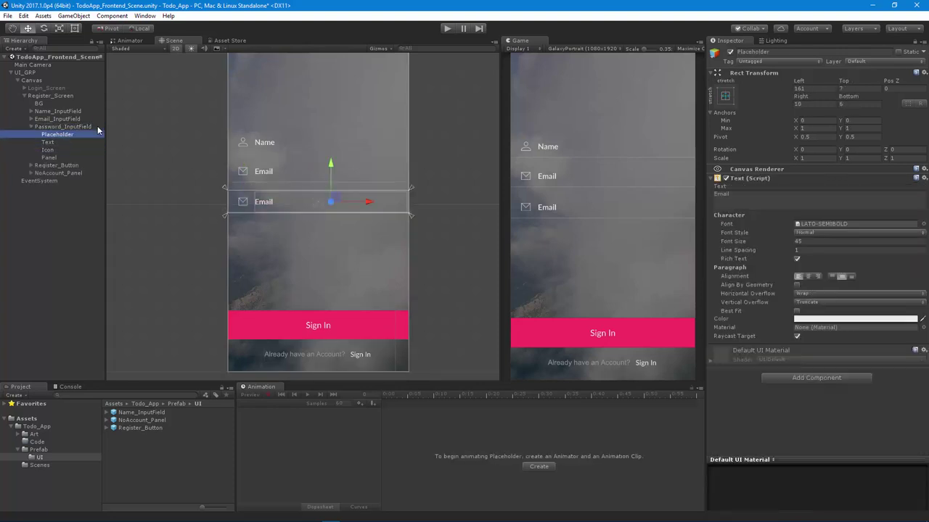
left_click(756, 195)
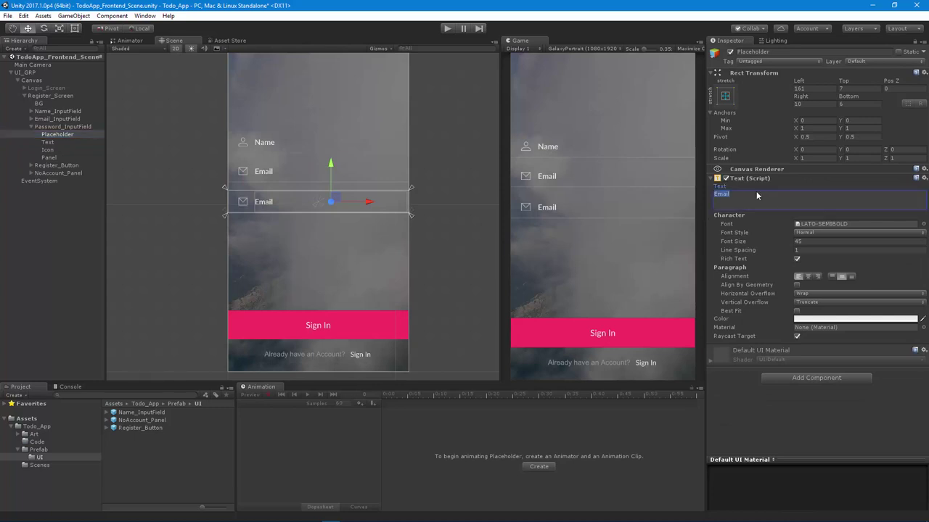
type("Password")
Assign the todo_lock_icon_001 texture as the source image of Password_InputField's Icon.
left_click(68, 150)
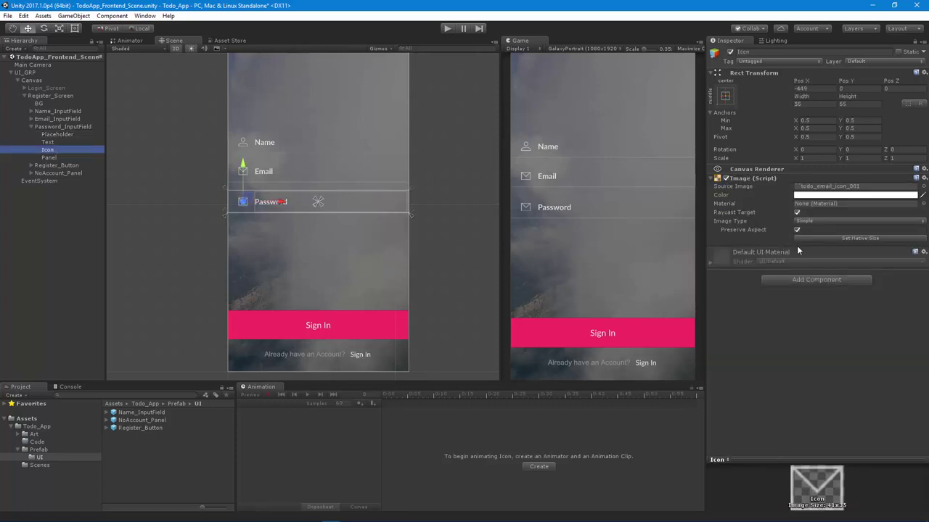
left_click(17, 434)
left_click(45, 457)
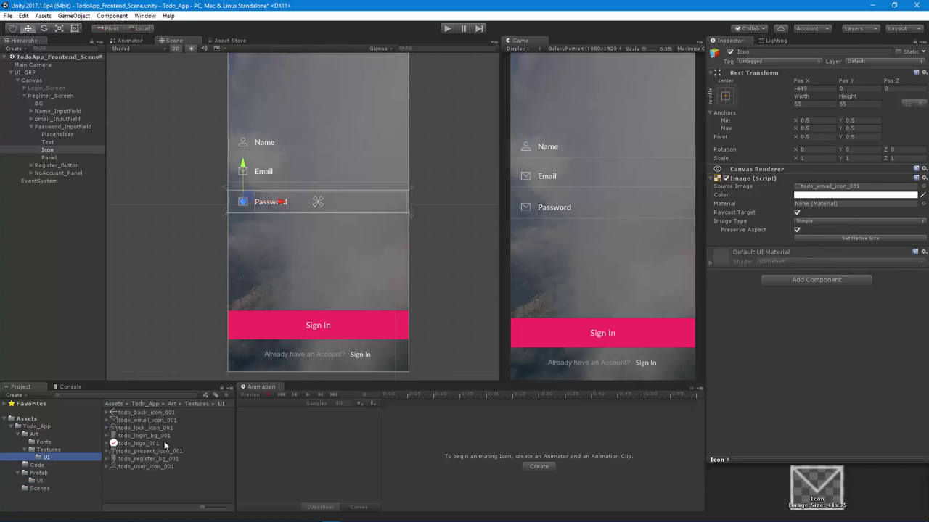
left_click_drag(143, 428, 827, 187)
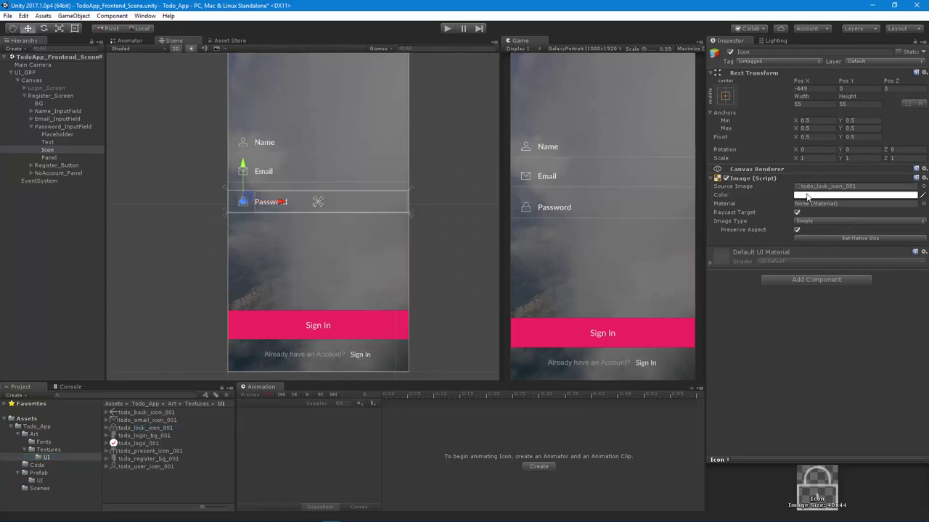
key("q")
key("w")
Set the V-axis wrap mode of the todo_lock_icon_001 texture to Clamp and apply the import settings.
left_click(150, 428)
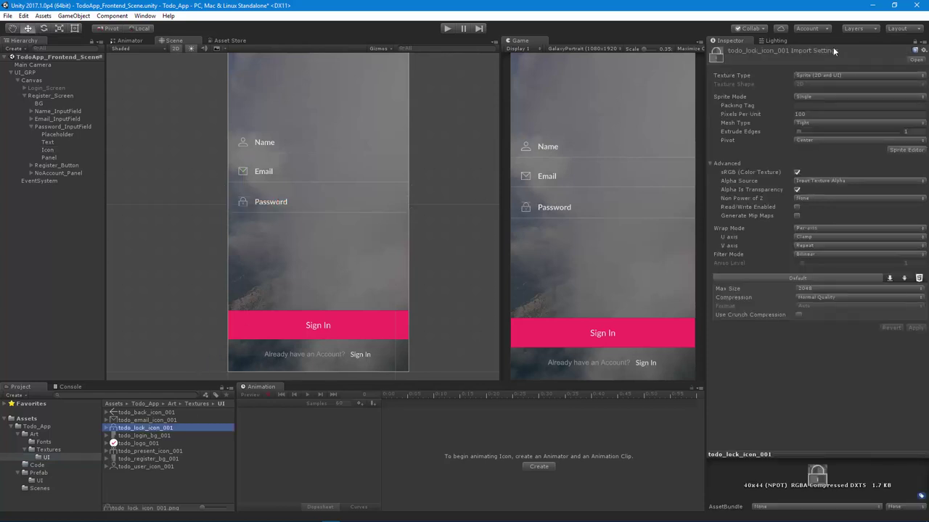
left_click(816, 246)
left_click(813, 261)
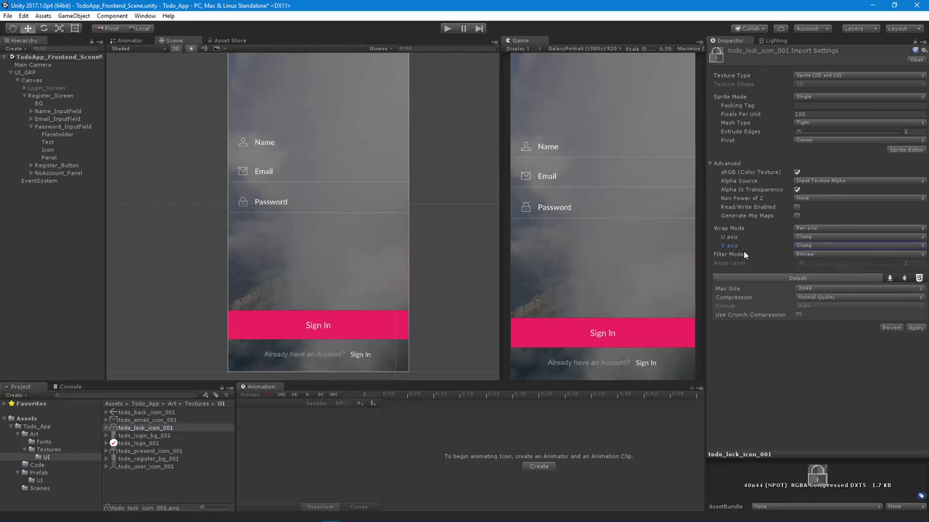
left_click(917, 328)
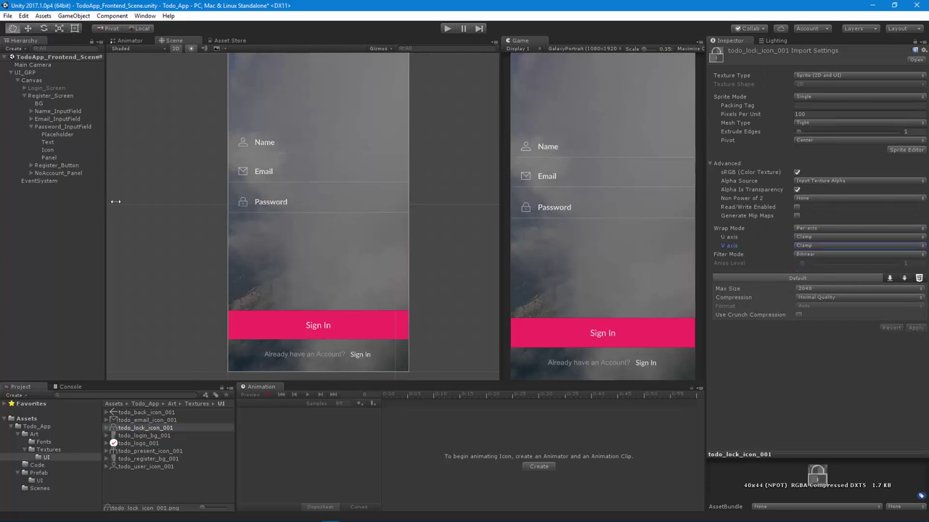
Duplicate Password_InputField and place the copy directly below it in the Register_Screen hierarchy.
key("alt+Tab")
key("alt+Tab")
left_click(30, 127)
left_click(62, 127)
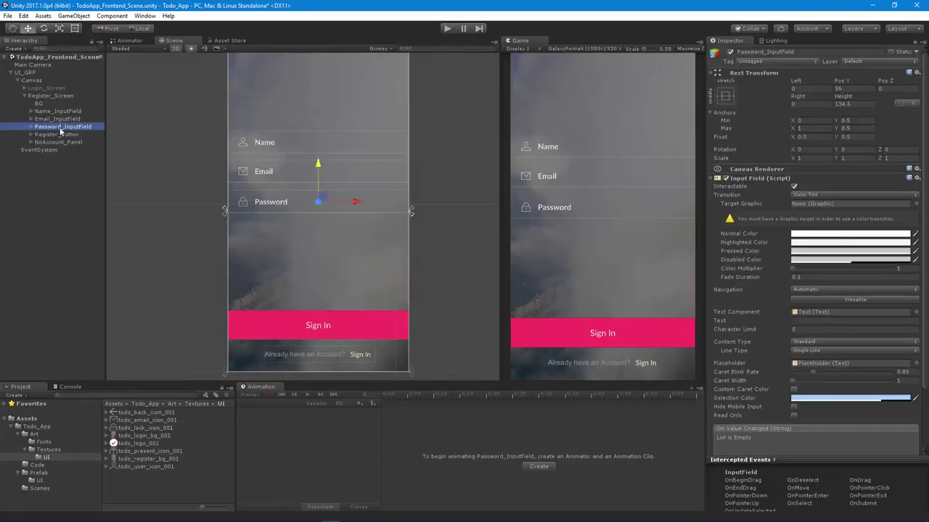
key("ctrl+d")
left_click_drag(72, 150, 91, 135)
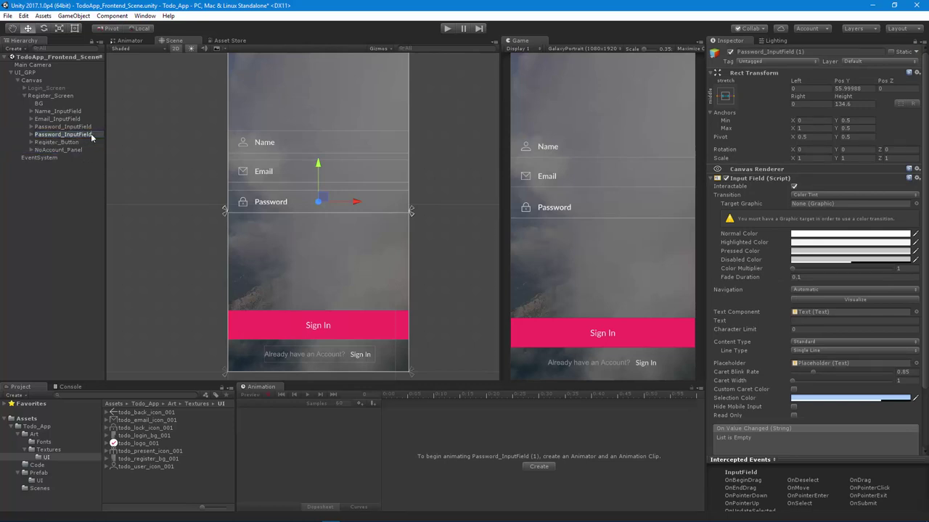
Rename the duplicated password input field as Bday_InputField.
key("shift+Left")
key("shift+Left")
key("shift+Left")
key("shift+Left")
key("shift+Left")
key("shift+Left")
key("shift+Left")
key("shift+Left")
key("BackSpace")
type("Bday")
key("Return")
Change the Placeholder text of Bday_InputField to "Birthday".
key("Right")
key("Down")
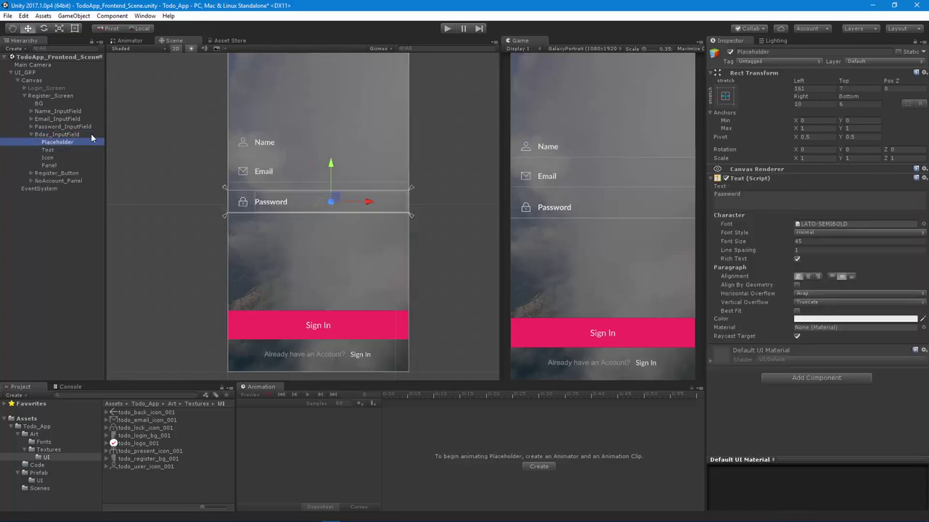
left_click(756, 194)
key("BackSpace")
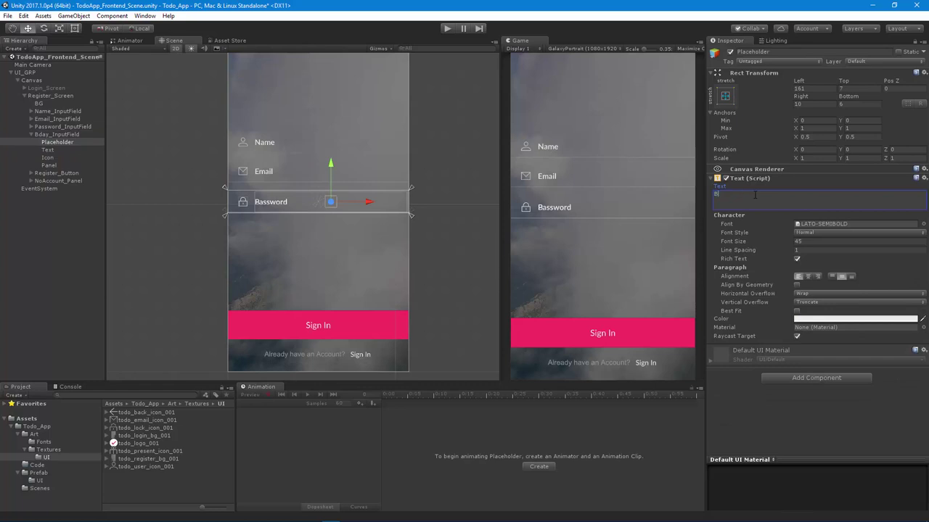
type("Birthday")
Assign todo_present_icon_001 as the source image of Bday_InputField's Icon, then collapse the field in the hierarchy.
left_click(48, 158)
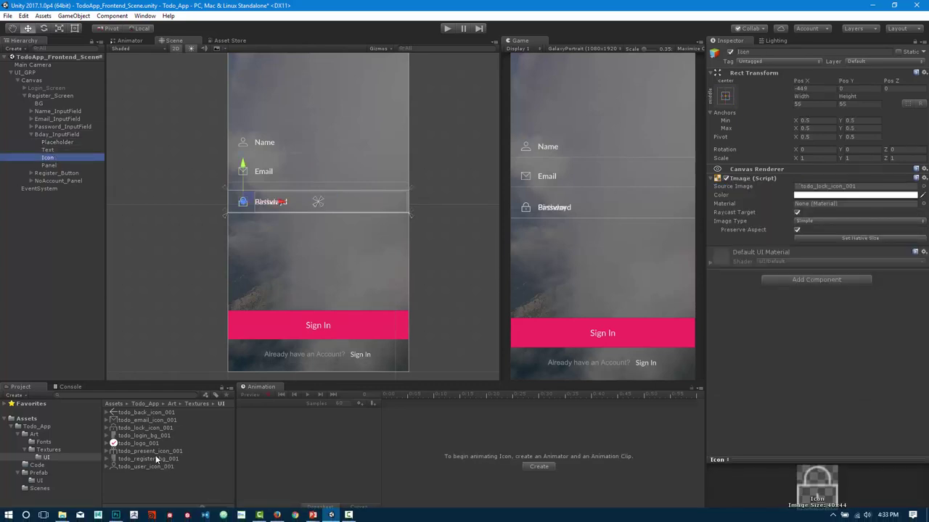
left_click_drag(143, 451, 827, 186)
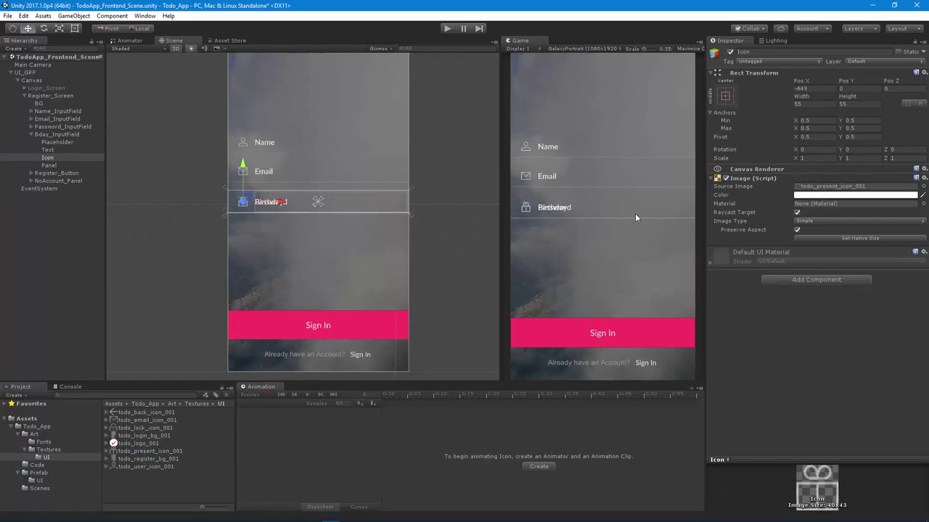
left_click(31, 134)
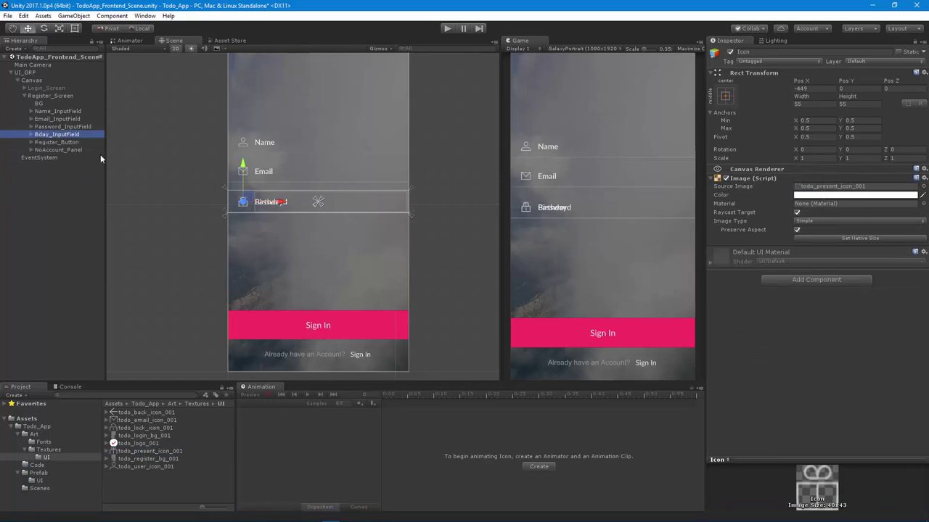
Move Bday_InputField down below the Password field to about Pos Y -137.
scroll(423, 192, "up", 2)
key("w")
left_click_drag(319, 156, 322, 203)
scroll(296, 232, "down", 5)
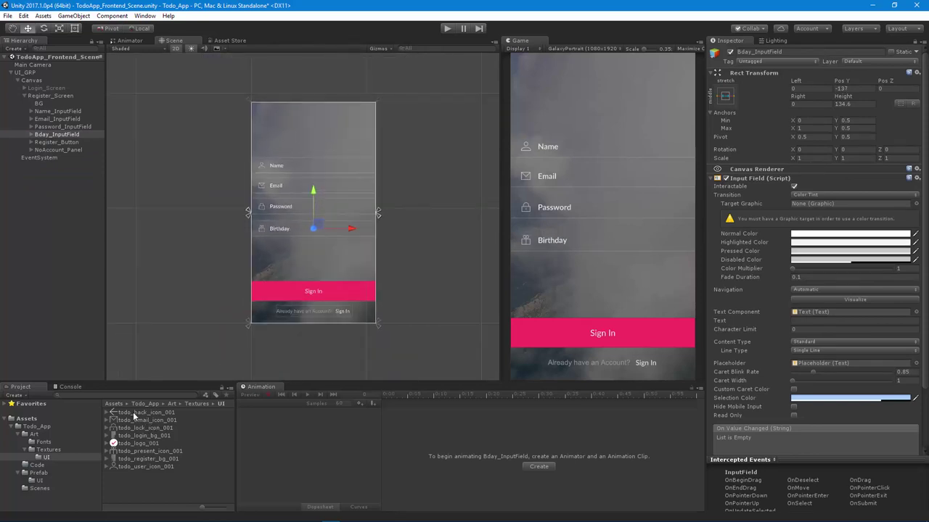
Set the V-axis wrap mode of the back, email, lock and present icon textures together to Clamp.
left_click_drag(132, 412, 137, 432)
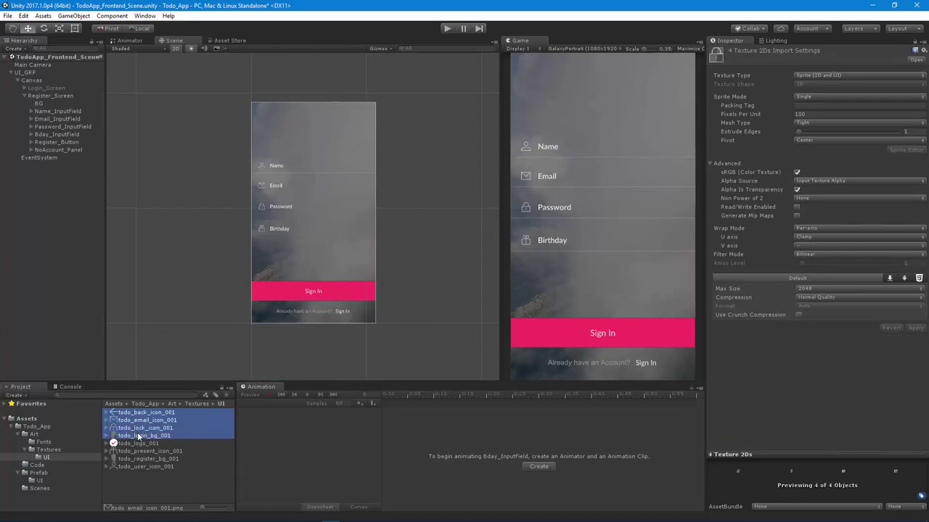
left_click(137, 432, "ctrl")
left_click(143, 451, "ctrl")
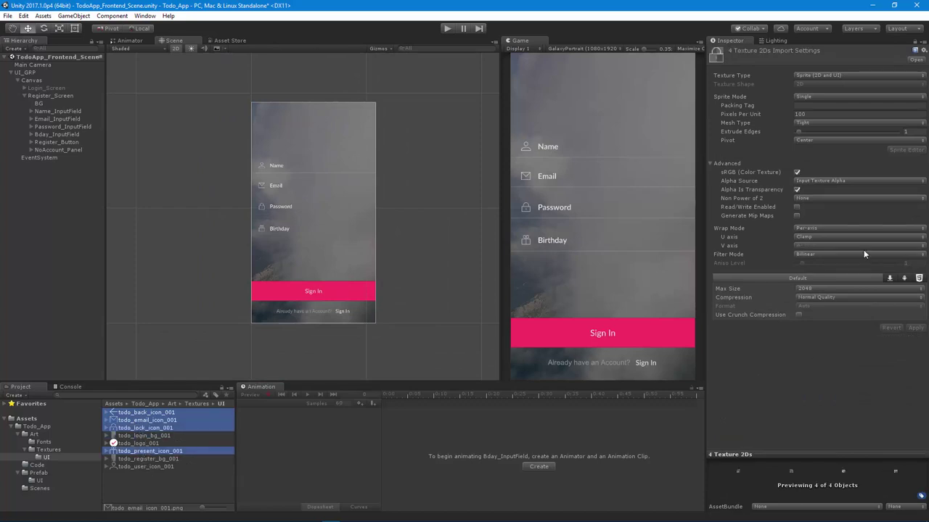
left_click(806, 245)
left_click(805, 266)
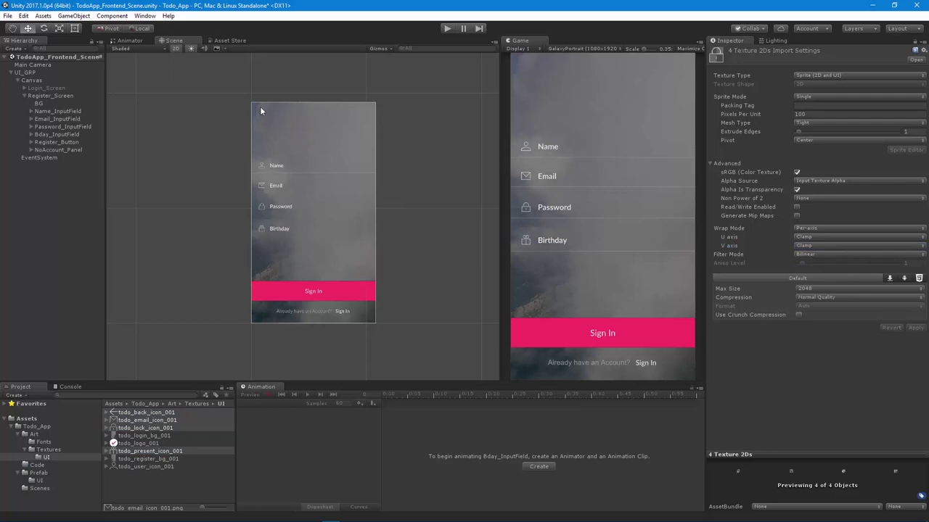
Add a UI Button named Back_Button under Register_Screen and delete its Text child.
right_click(51, 95)
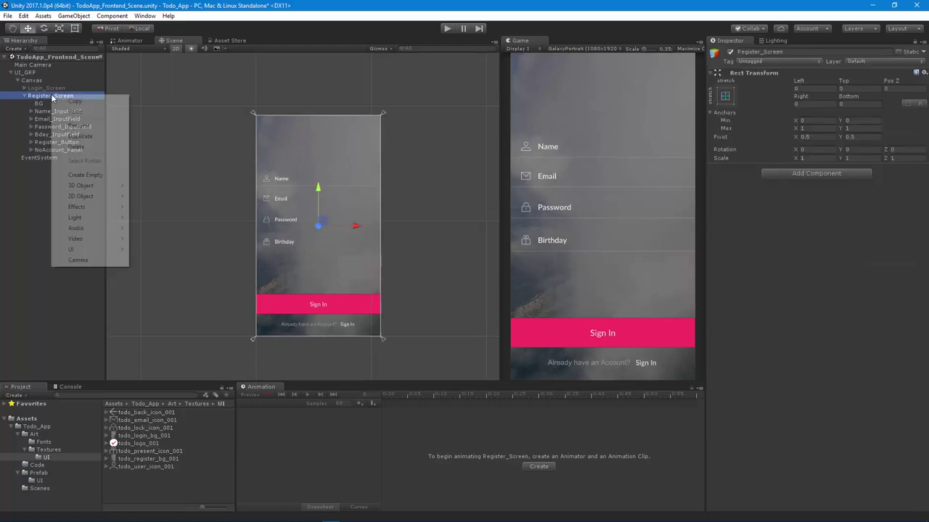
mouse_move(80, 249)
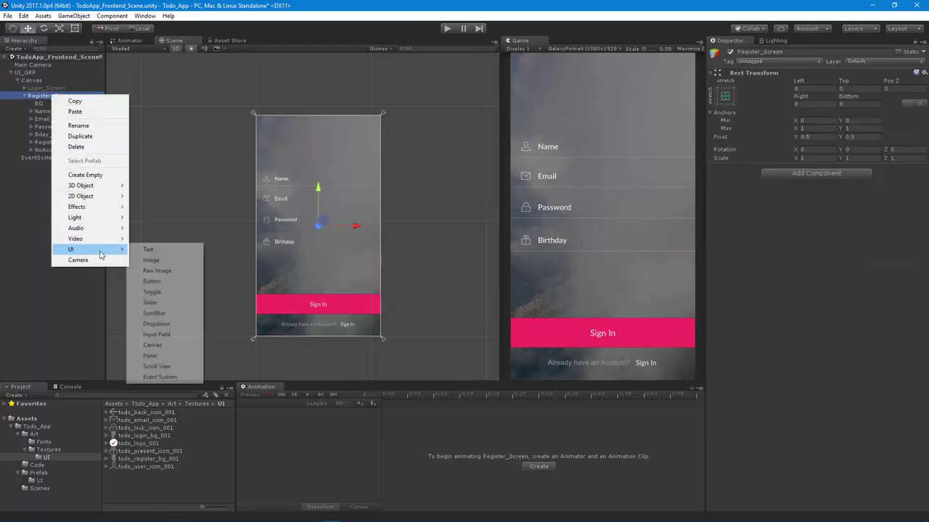
left_click(153, 282)
type("BackButton")
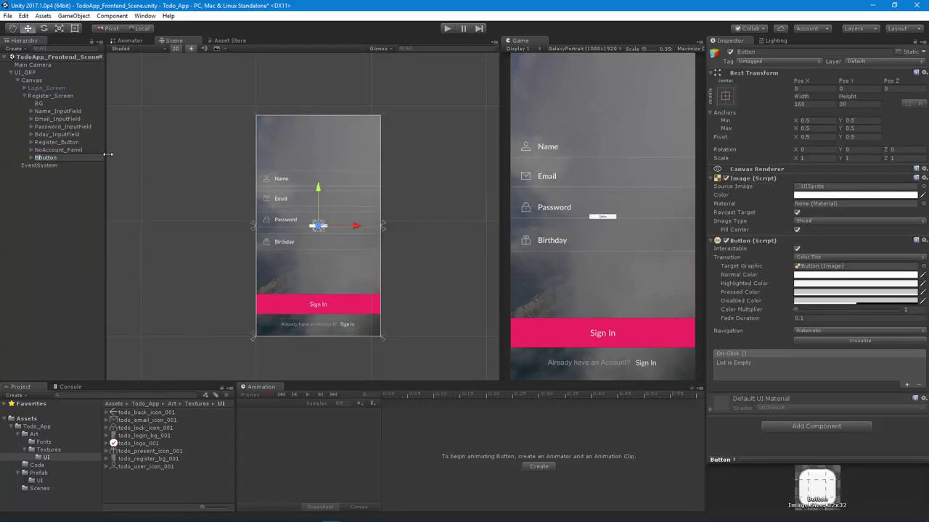
key("Return")
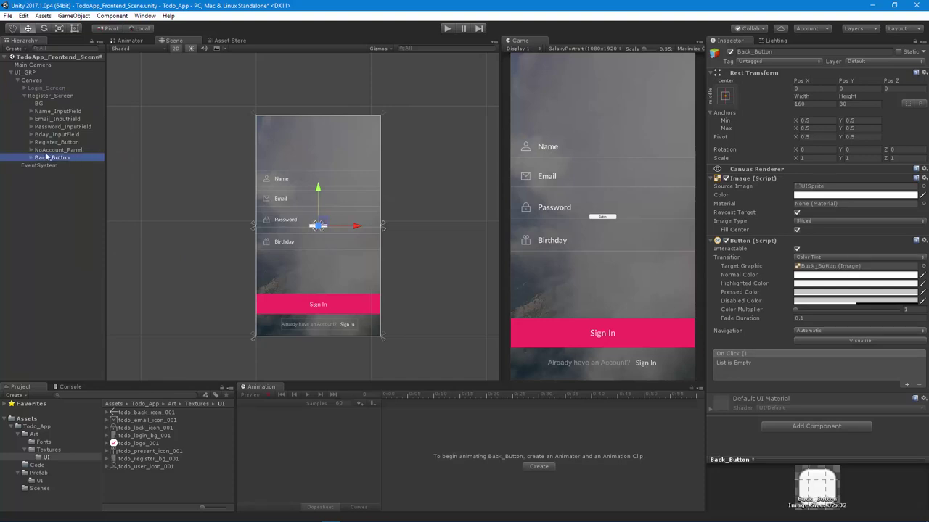
left_click(58, 166)
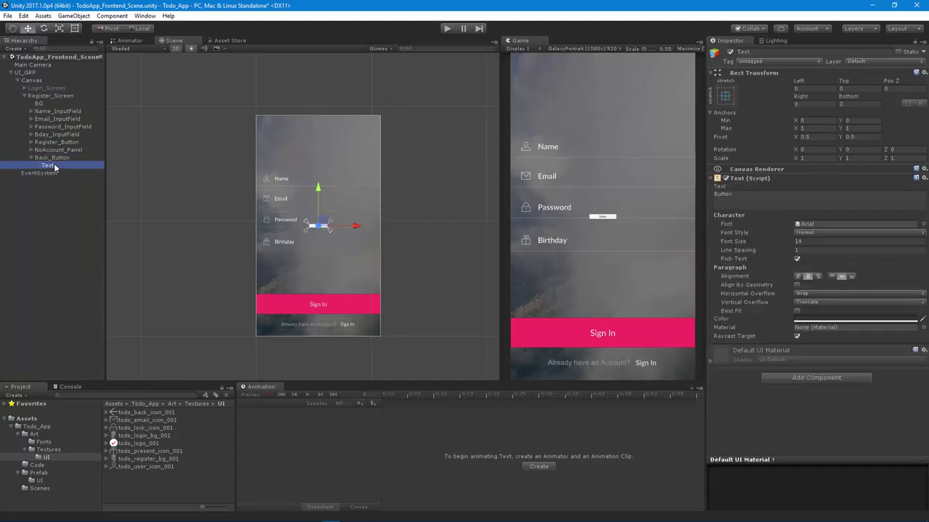
key("Delete")
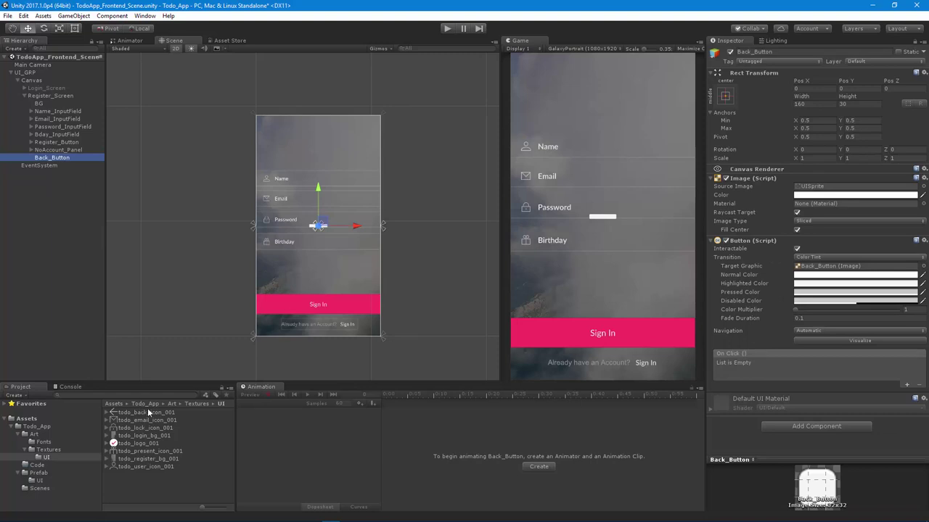
Give Back_Button the todo_back_icon_001 source image, with Preserve Aspect enabled and the image set to its native size.
left_click_drag(147, 415, 820, 191)
left_click(808, 230)
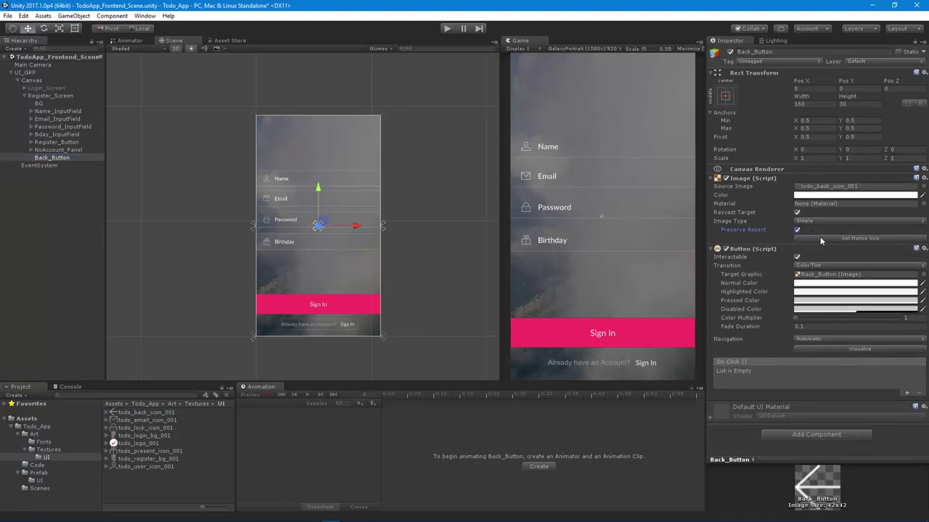
left_click(824, 238)
Move Back_Button to the upper-left area of Register_Screen, at about Pos X -417, Pos Y 800.
middle_click_drag(319, 227, 402, 286)
scroll(402, 287, "up", 2)
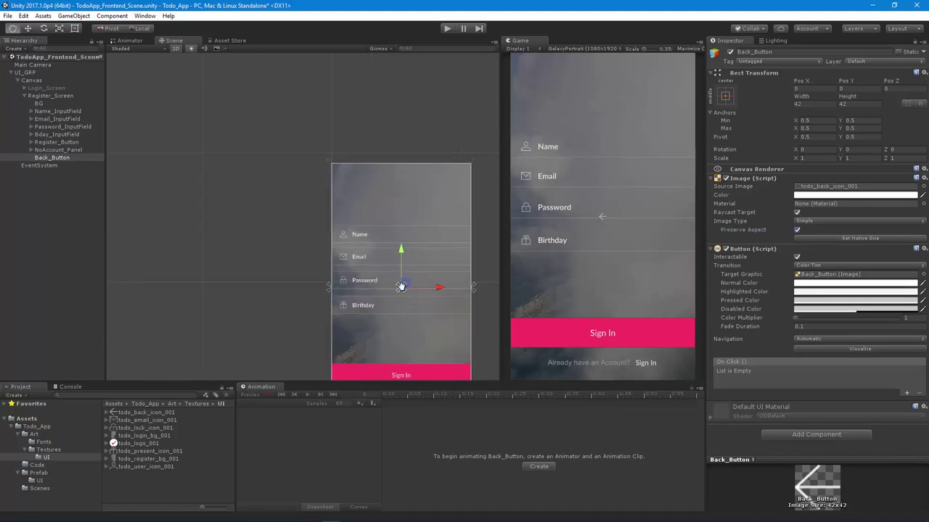
key("w")
left_click_drag(403, 285, 348, 183)
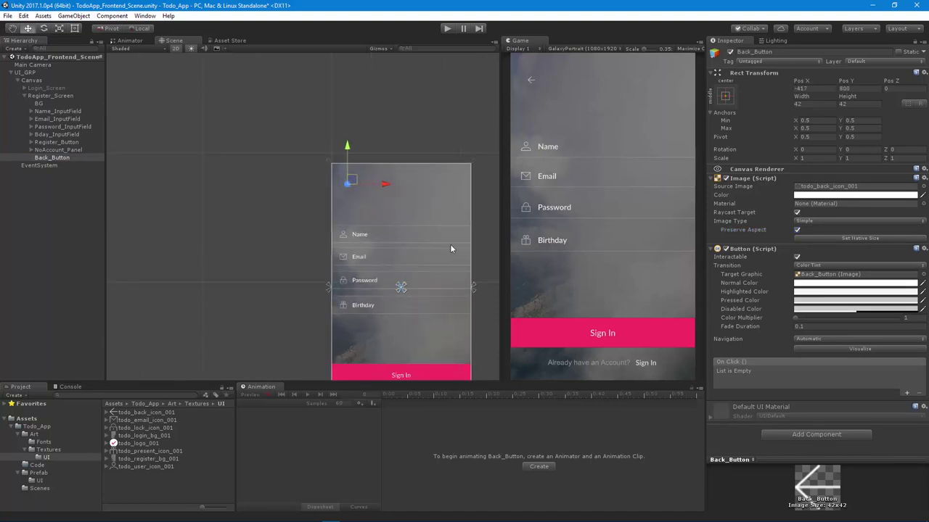
Anchor Back_Button to the top-left corner of Register_Screen, setting its pivot and position there too.
left_click(730, 99)
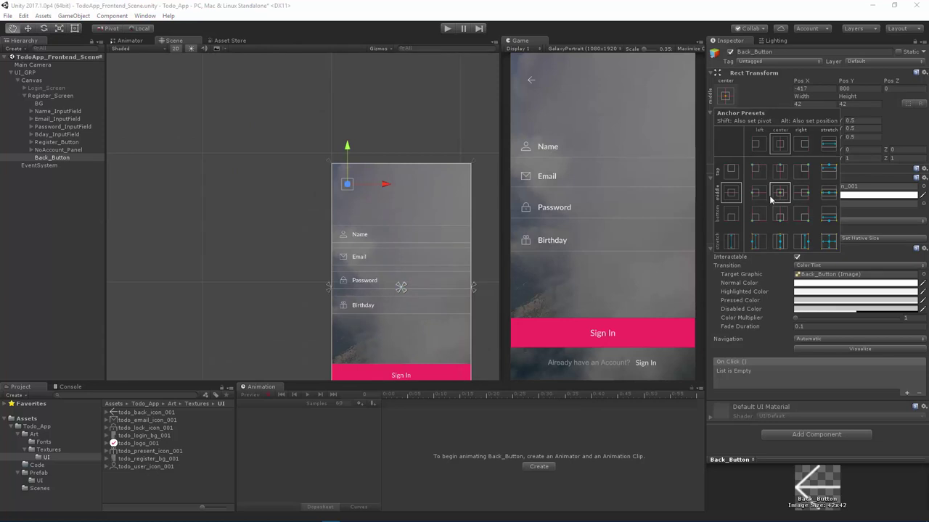
key("alt")
left_click(756, 170, "alt+shift")
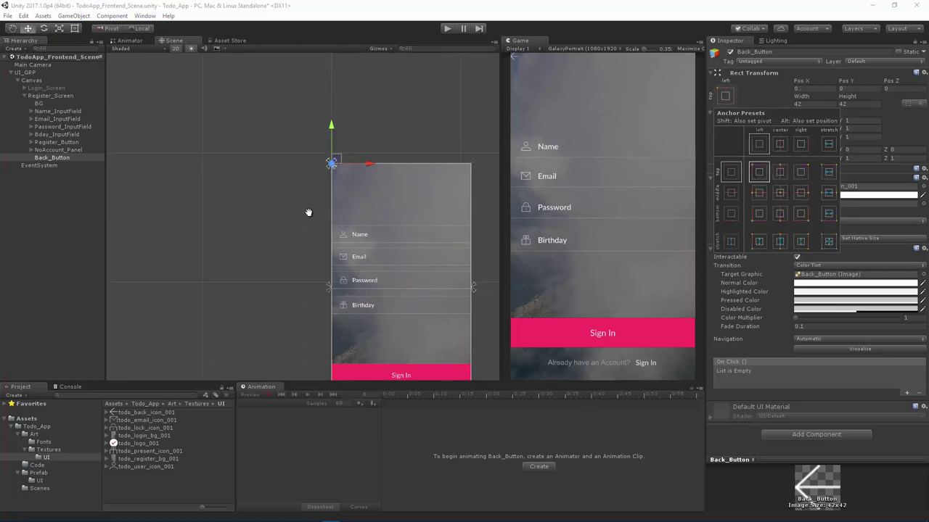
Enlarge Back_Button proportionally from its top-left corner to about 120 by 120.
scroll(346, 207, "up", 5)
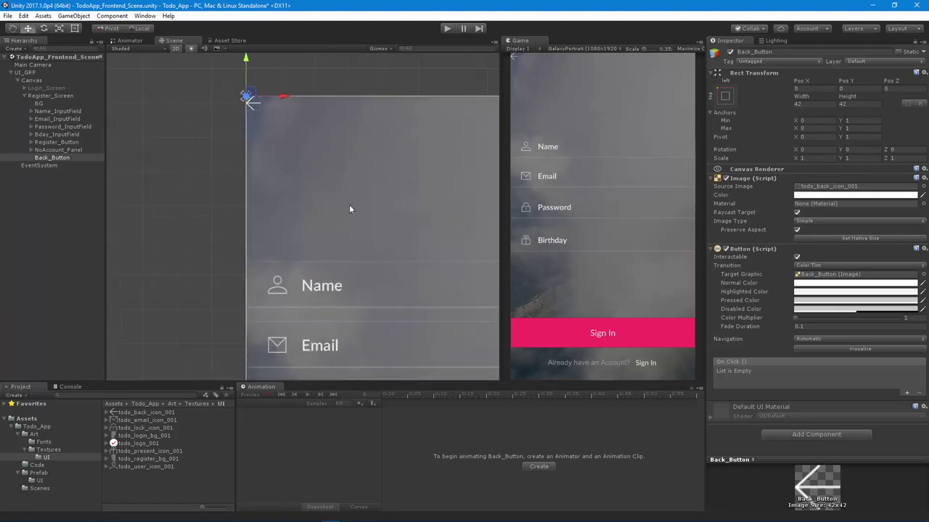
key("t")
left_click_drag(266, 115, 286, 138)
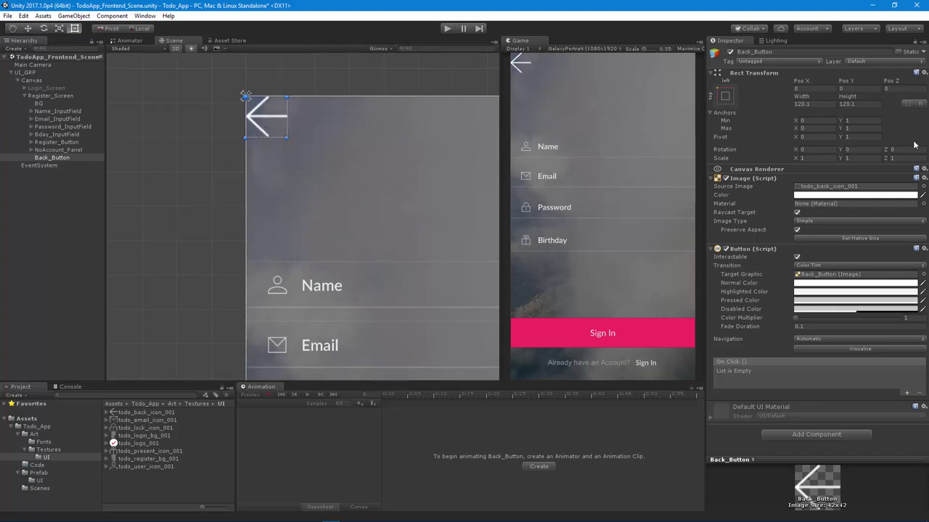
Offset Back_Button from the corner to about Pos X 39, Pos Y -41 and resize it to about 74 by 74.
left_click_drag(803, 87, 748, 87)
left_click_drag(845, 80, 658, 137)
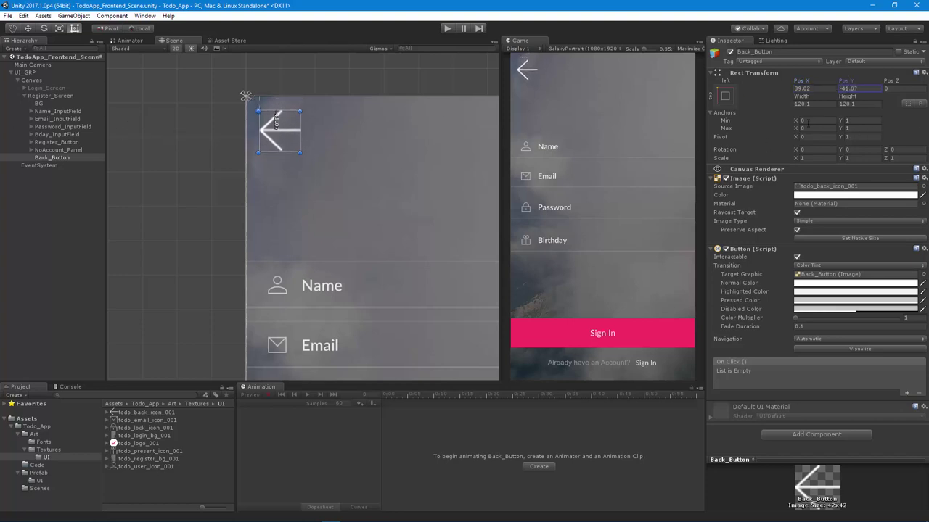
left_click_drag(301, 155, 282, 140)
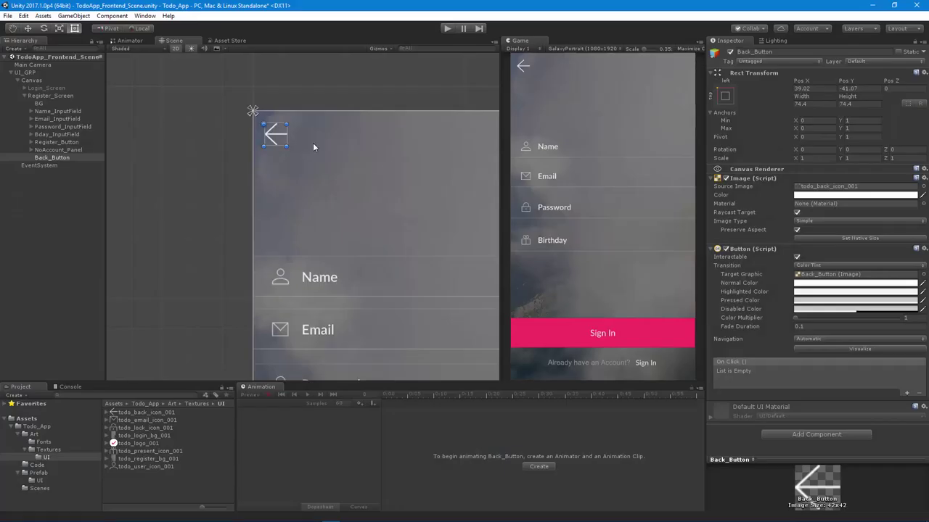
Lower Back_Button to Pos Y -94.
key("w")
left_click_drag(263, 95, 263, 100)
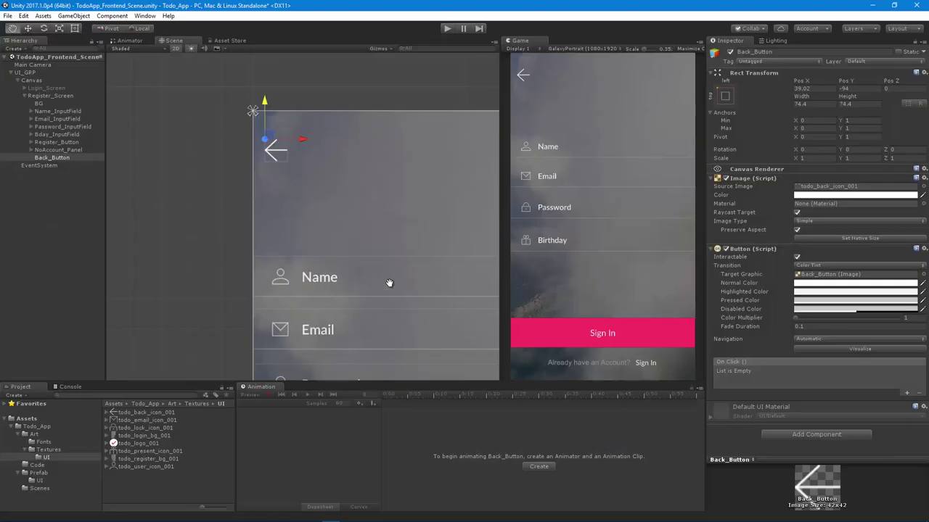
scroll(218, 261, "down", 5)
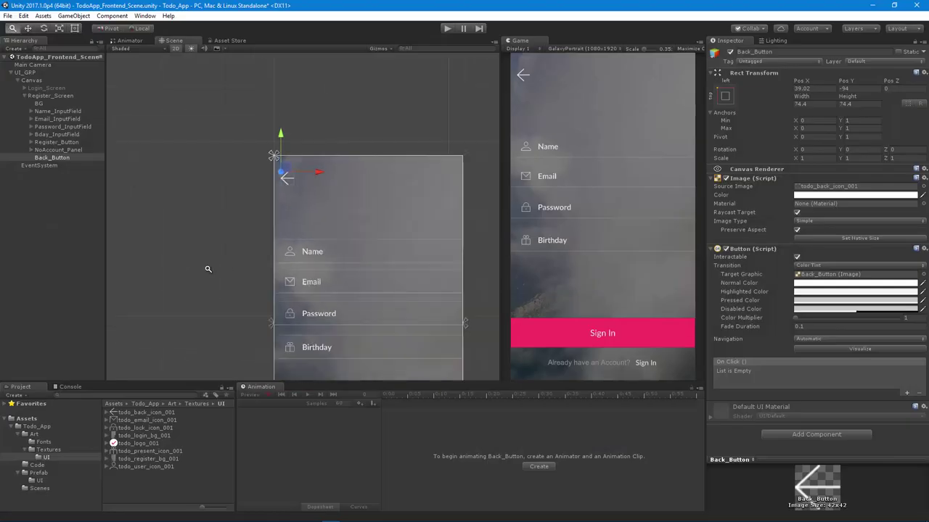
Add a Text element to Register_Screen and place it directly after BG in the hierarchy.
left_click(52, 96)
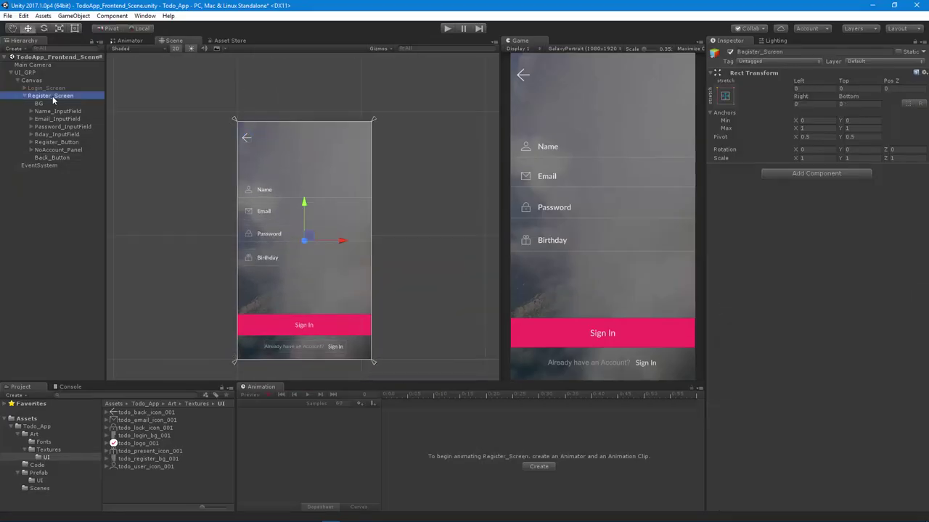
right_click(53, 96)
mouse_move(91, 252)
left_click(156, 252)
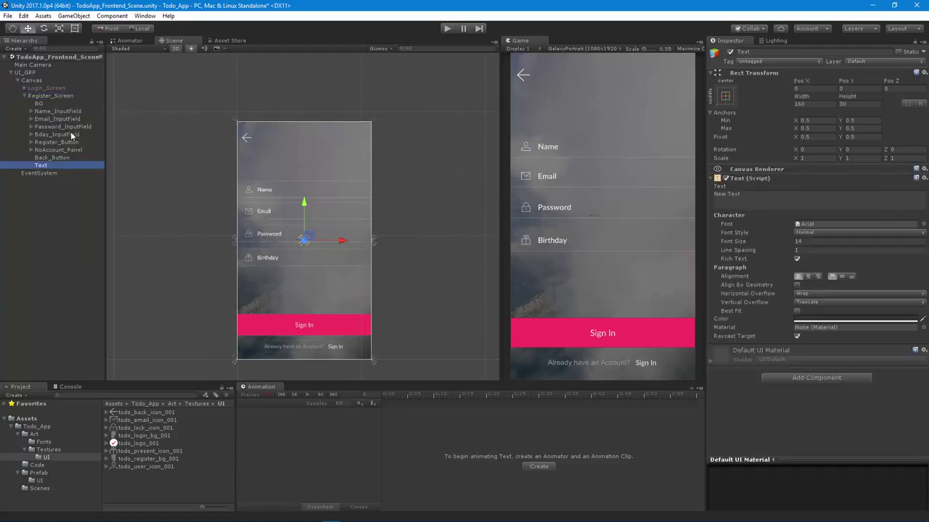
left_click_drag(50, 169, 48, 107)
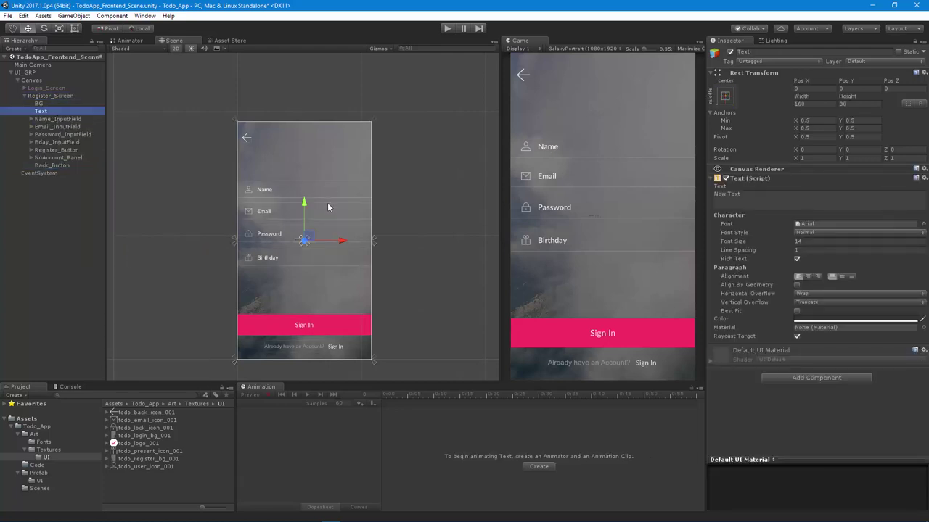
Anchor the new Text to the top-left corner with matching pivot and place it below Back_Button, at about Pos X 32, Pos Y -246.
left_click_drag(304, 205, 285, 123)
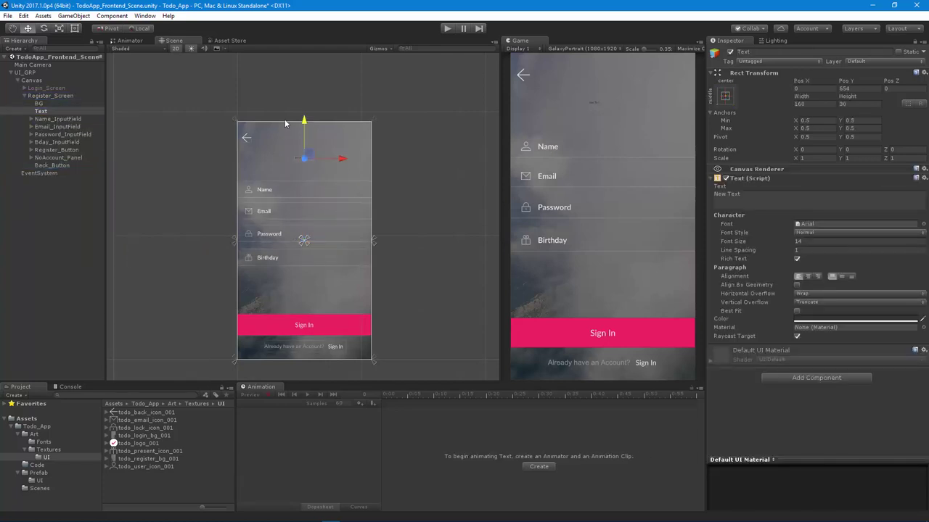
left_click(724, 95)
left_click(747, 161, "alt+shift")
scroll(328, 162, "up", 13, "alt")
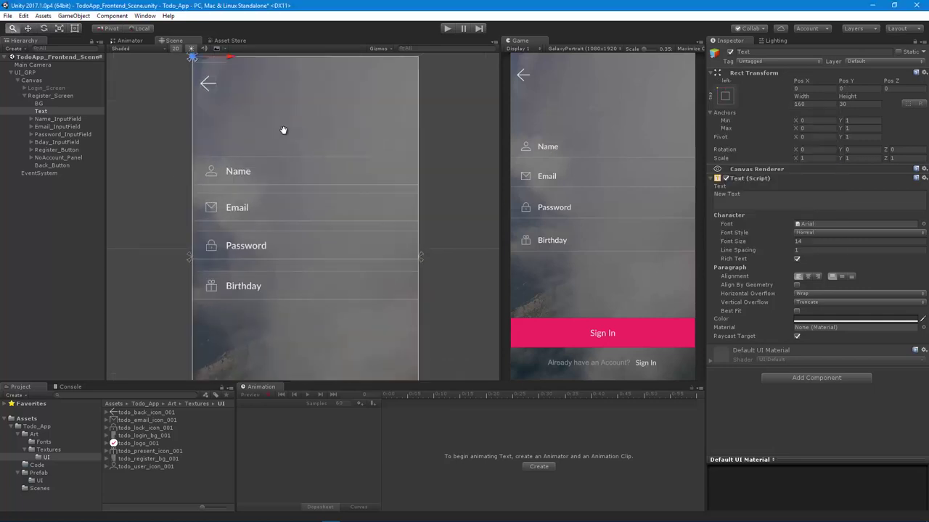
left_click_drag(182, 100, 255, 176, "alt")
left_click_drag(254, 86, 253, 151)
left_click_drag(291, 180, 299, 181)
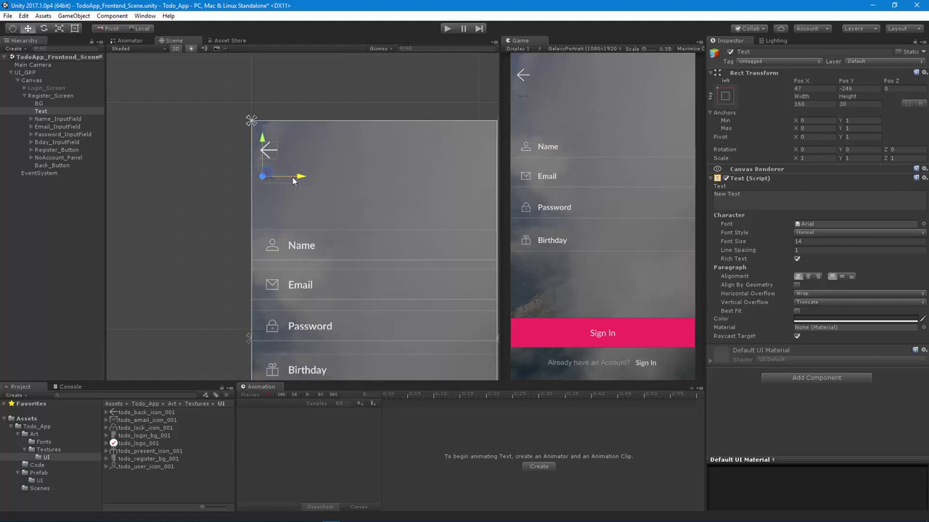
Align the Text box's left edge with Back_Button by resizing it to about Pos X 39, width 153.
scroll(186, 169, "up", 5)
scroll(394, 221, "up", 4)
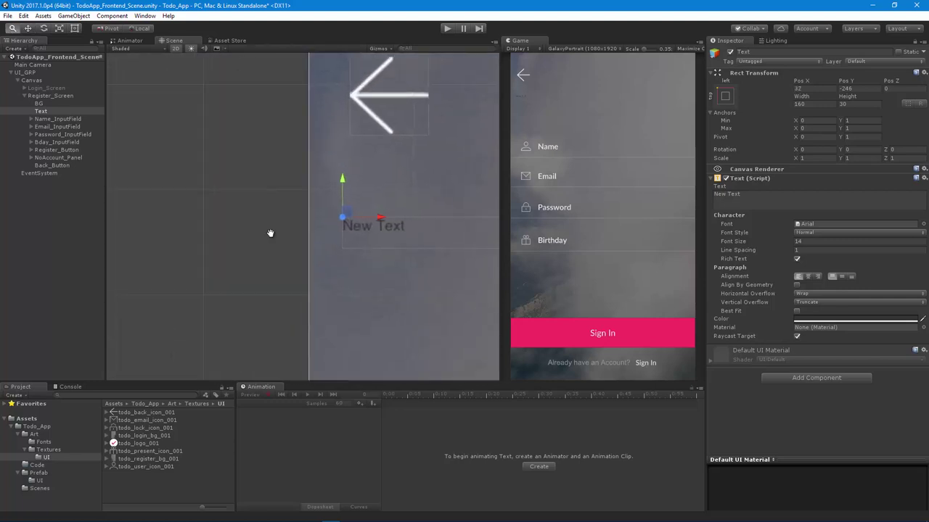
middle_click_drag(271, 231, 208, 224)
key("t")
left_click_drag(282, 229, 294, 227)
scroll(308, 186, "down", 3)
middle_click_drag(308, 186, 280, 153)
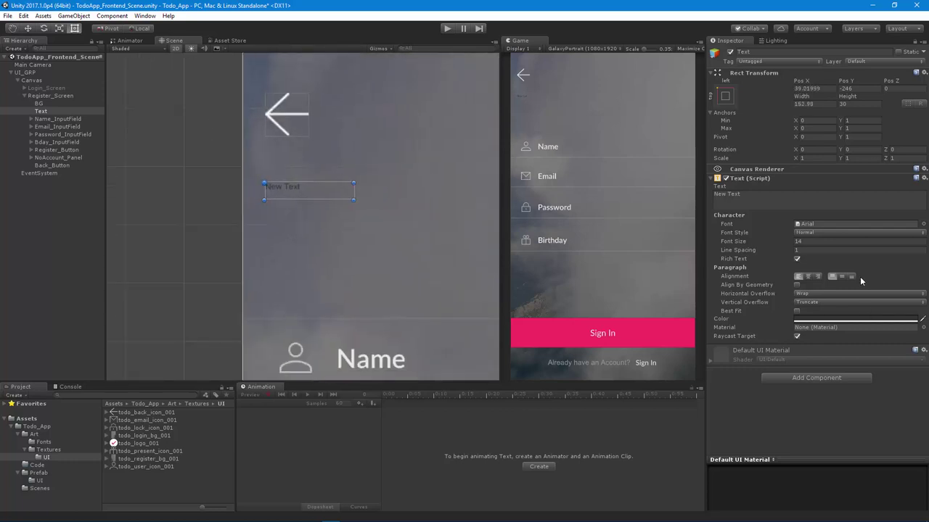
Center the text vertically and enlarge its box to about 293 by 134, with its top edge at about Pos Y -207.
left_click(842, 276)
scroll(335, 204, "down", 2)
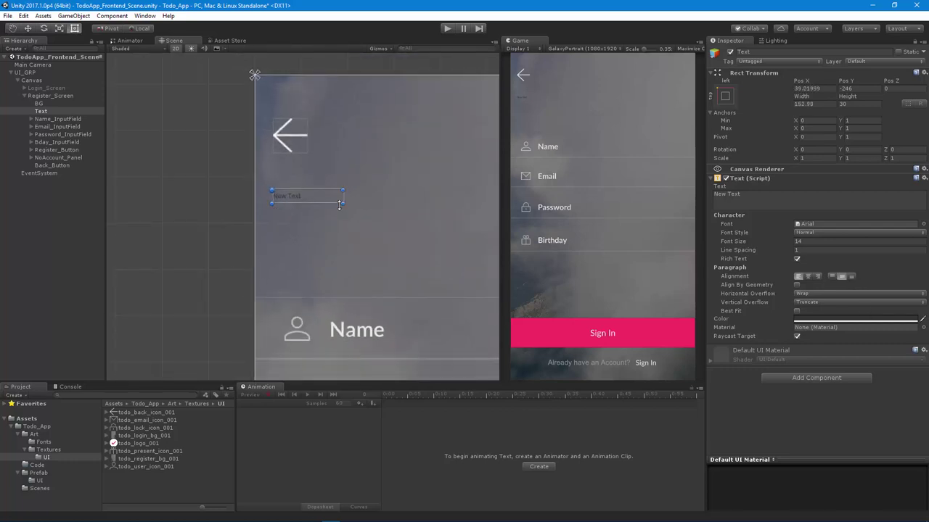
left_click_drag(345, 207, 408, 215)
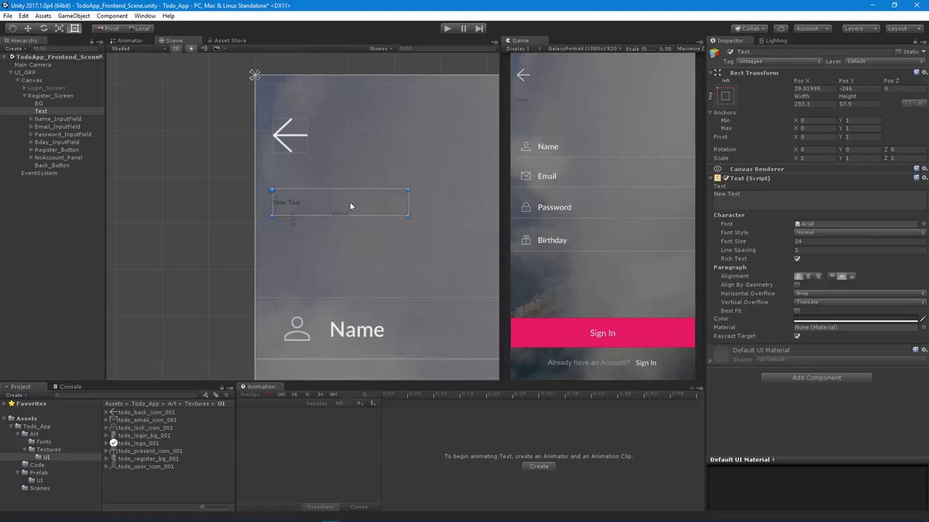
left_click(328, 187)
left_click(304, 191)
left_click_drag(309, 189, 308, 171)
left_click_drag(317, 226, 317, 243)
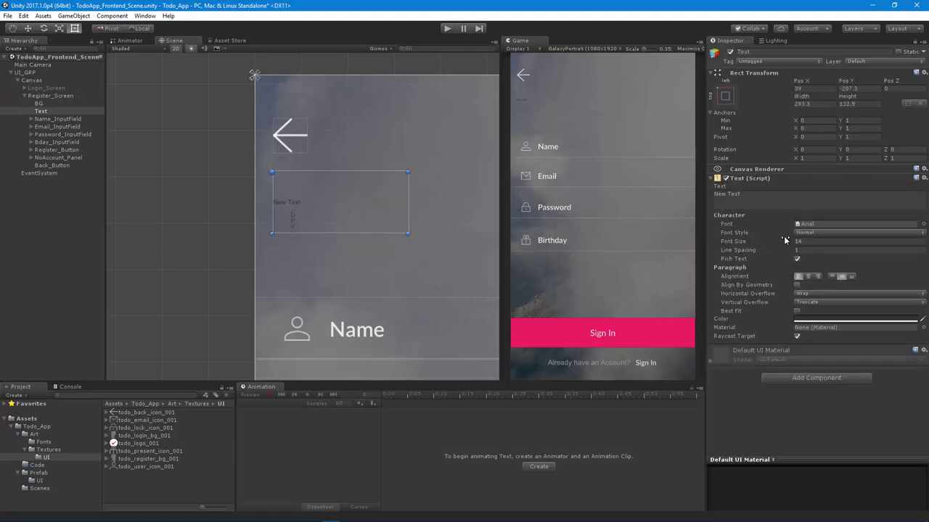
Change the text to "Sign Up" and set its font to LATO-SEMIBOLD.
left_click(763, 194)
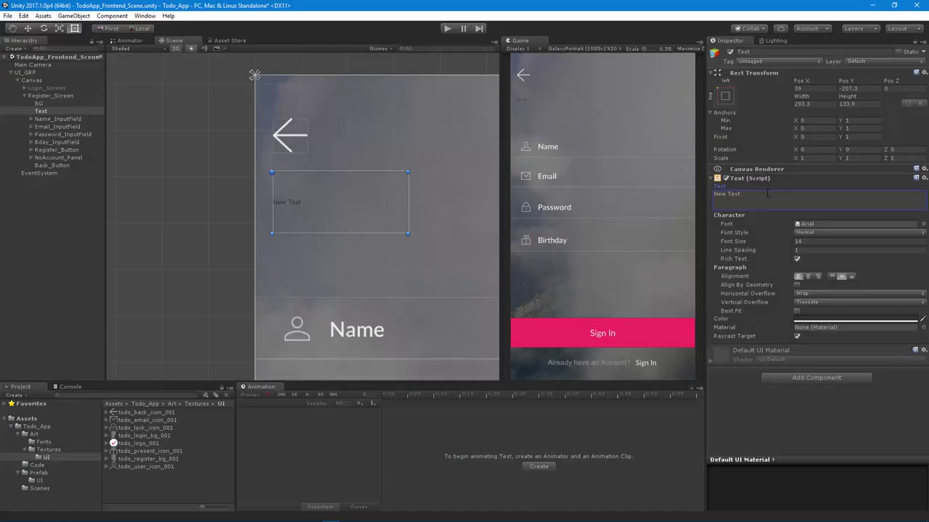
key("ctrl+a")
type("Sign U")
left_click(923, 224)
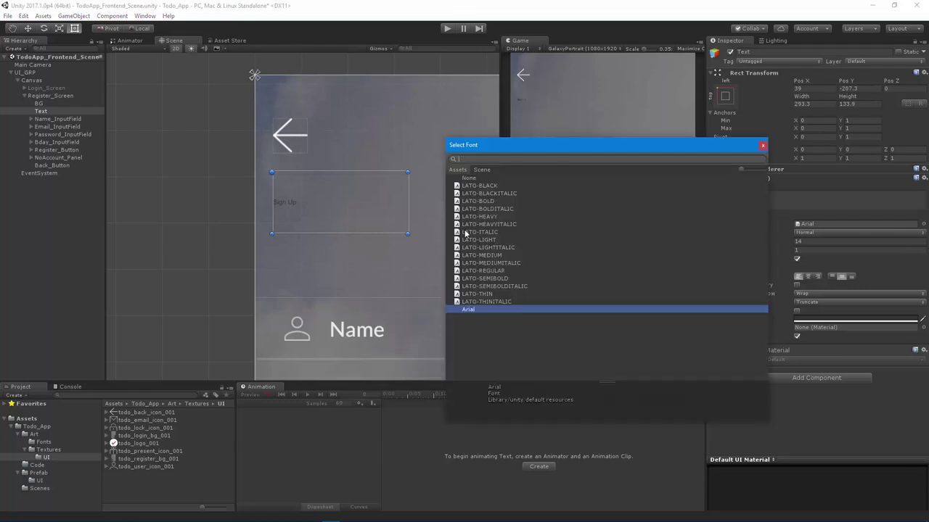
left_click(500, 279)
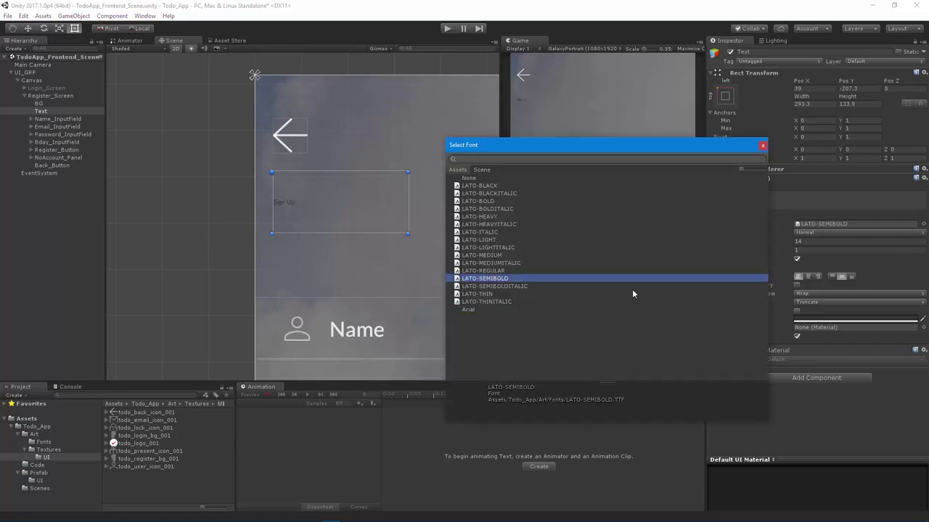
left_click(764, 146)
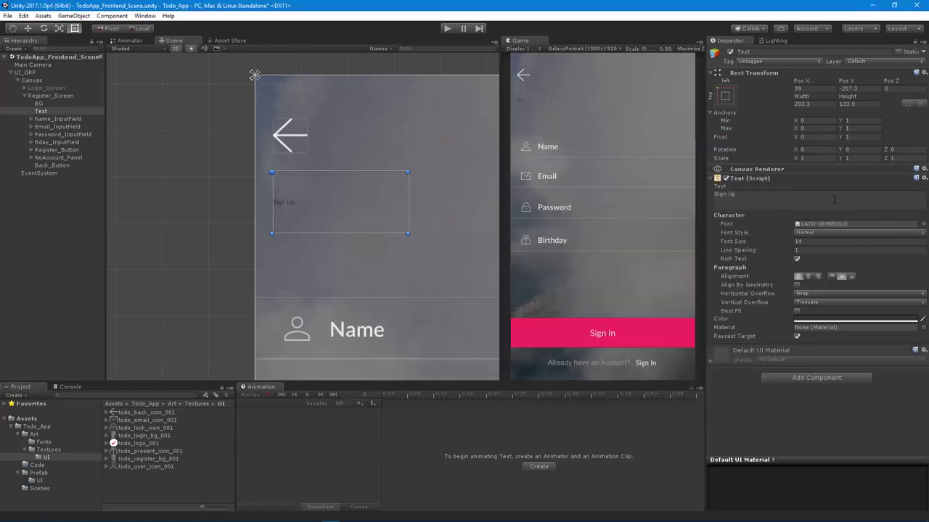
Set the Sign Up text's font size to 72 and its color to the off-white preset F0F0F0.
left_click(813, 241)
type("72")
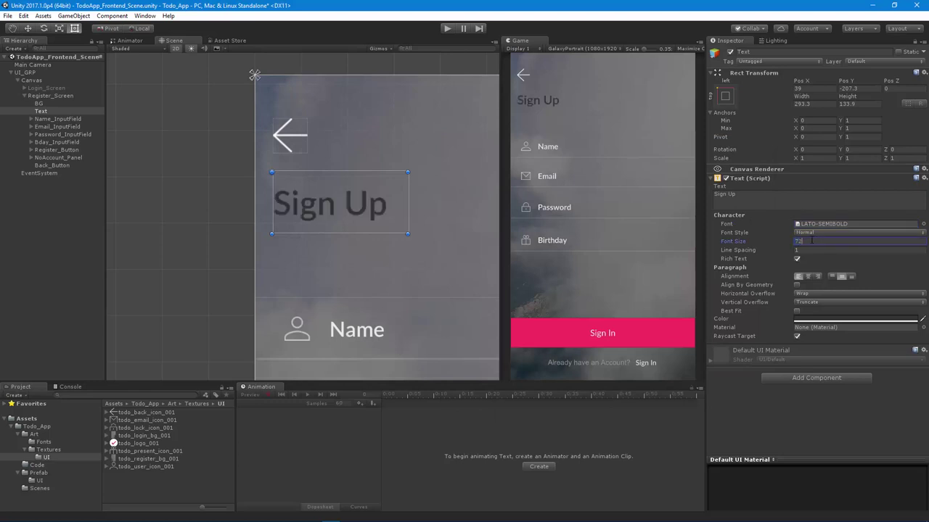
left_click(827, 321)
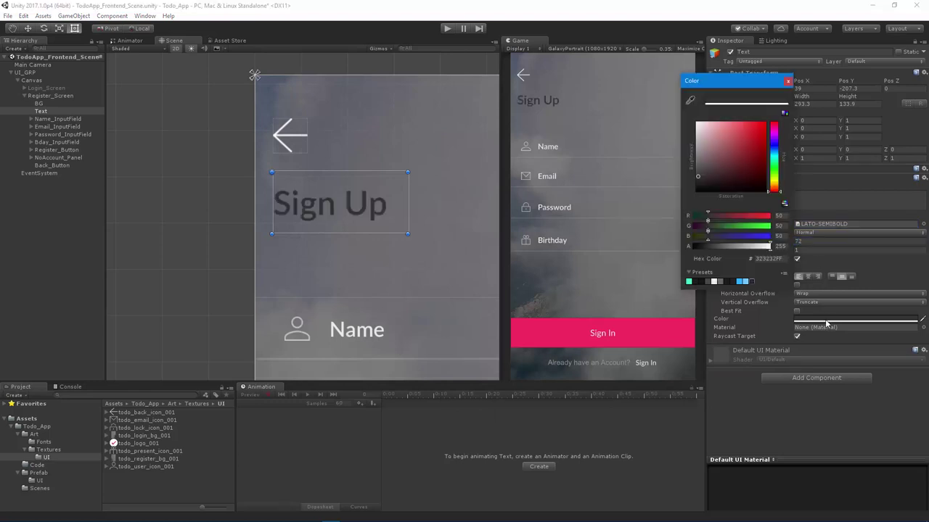
left_click(715, 282)
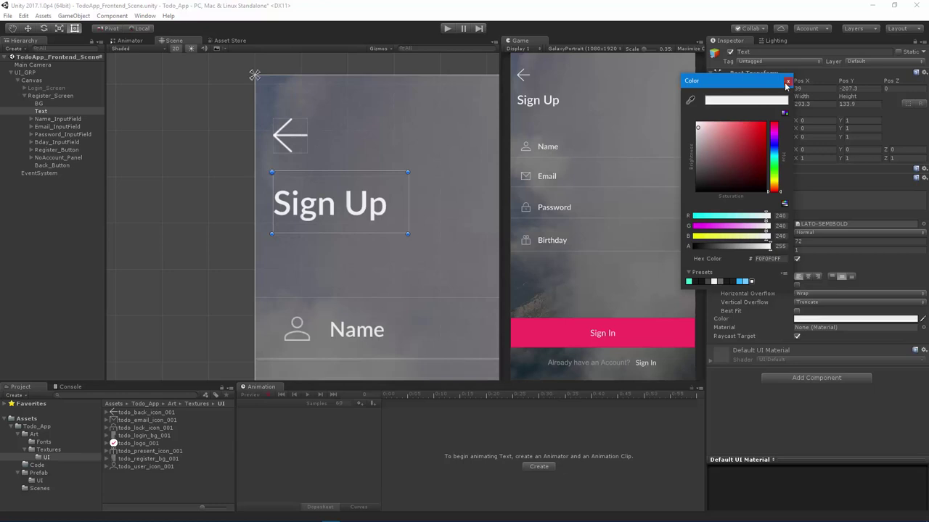
Widen the Sign Up text box from its right edge to about 421.
left_click(441, 213)
left_click_drag(410, 205, 468, 208)
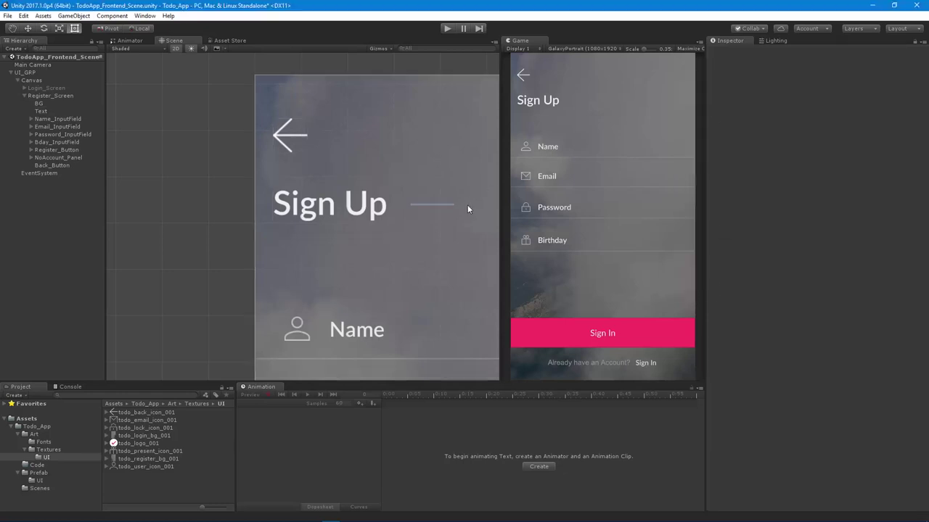
left_click(372, 207)
left_click_drag(408, 206, 468, 208)
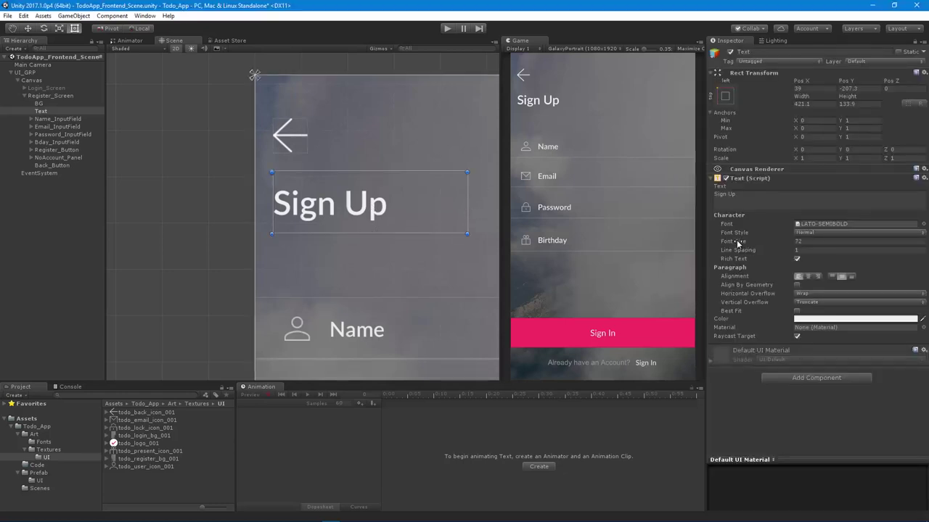
Increase the Sign Up font size to 109 and compare the heading with the mockup in Photoshop.
left_click_drag(739, 243, 757, 249)
key("alt+Tab")
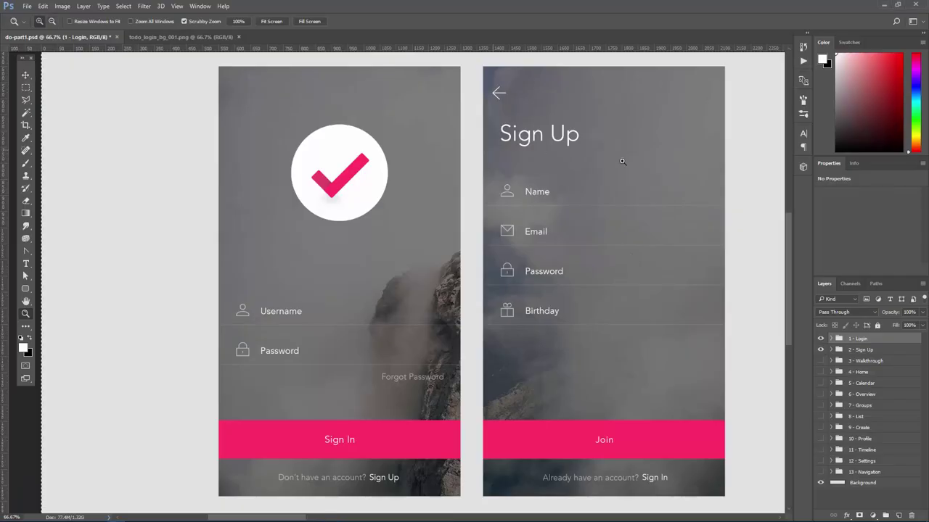
key("alt+Tab")
Change the Sign Up heading's font to LATO-LIGHT after trying LATO-REGULAR.
left_click(923, 224)
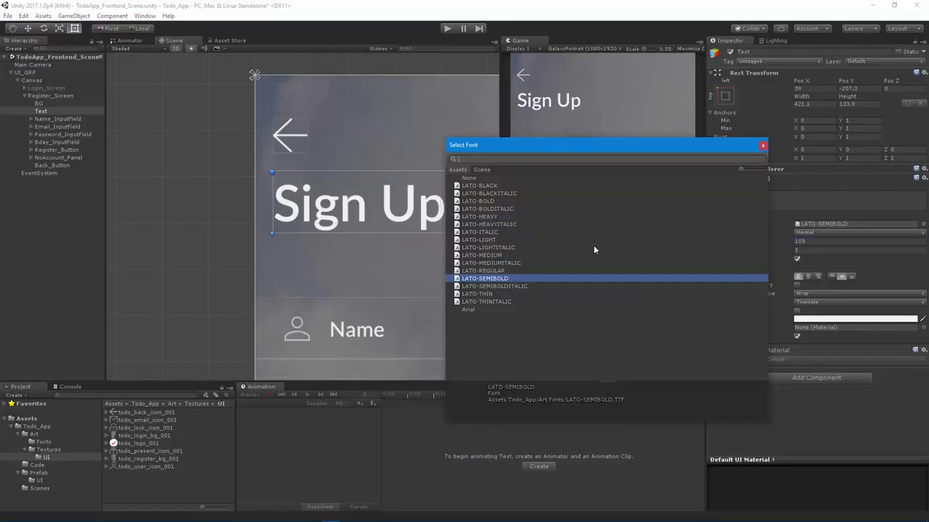
left_click(515, 271)
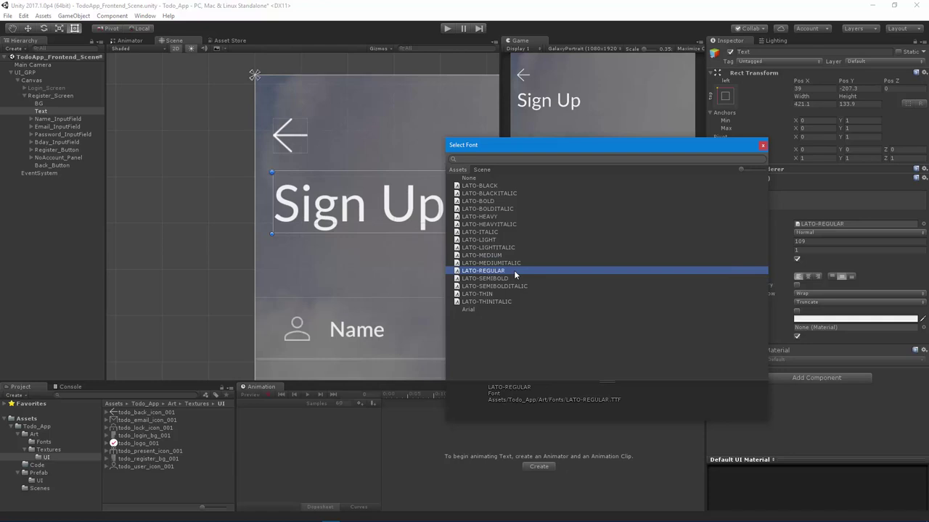
left_click(501, 240)
double_click(501, 240)
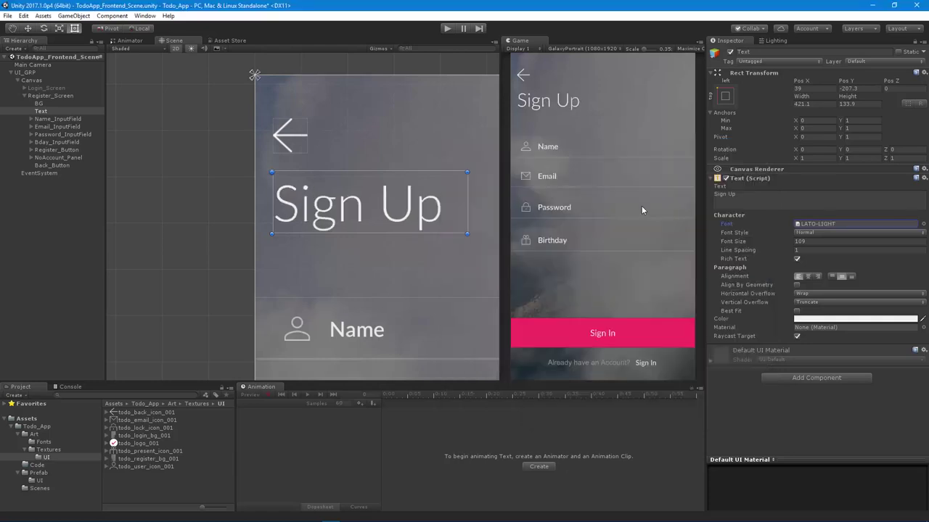
Move the Sign Up heading down and to the right, to about Pos X 71, Pos Y -236.
scroll(300, 218, "down", 9)
middle_click_drag(289, 207, 221, 175)
scroll(309, 213, "up", 2)
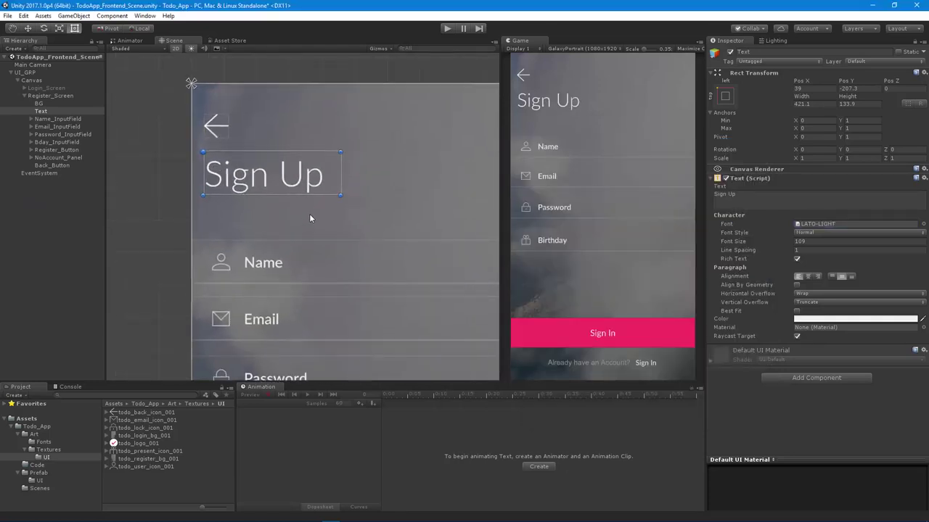
key("w")
left_click_drag(203, 121, 206, 123)
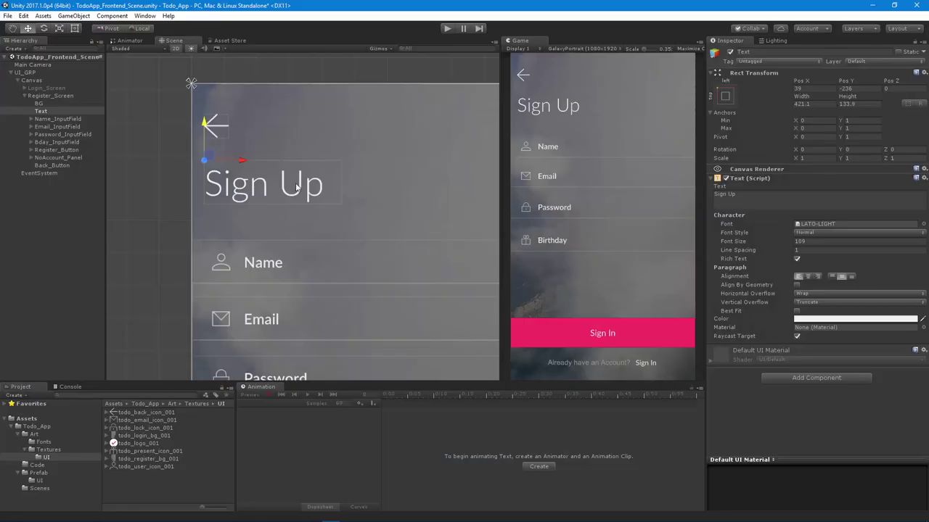
left_click_drag(240, 161, 249, 161)
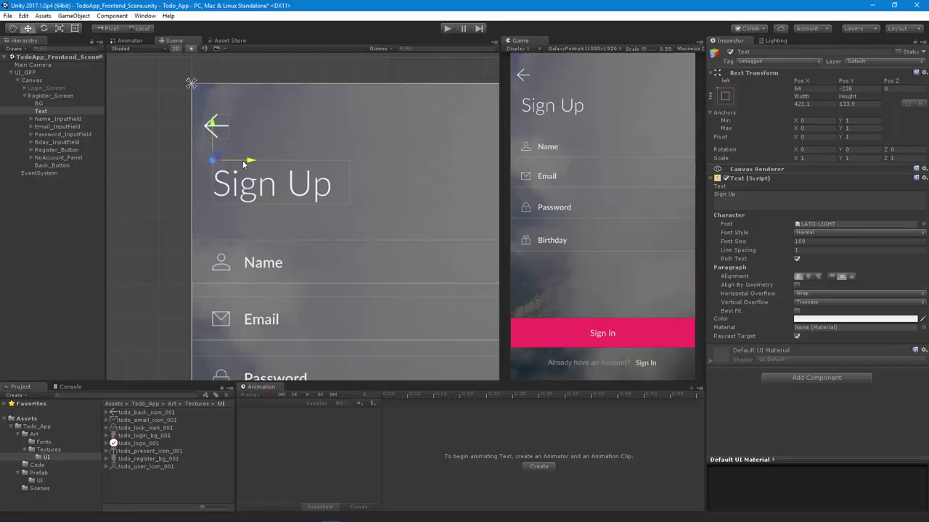
left_click_drag(245, 163, 248, 164)
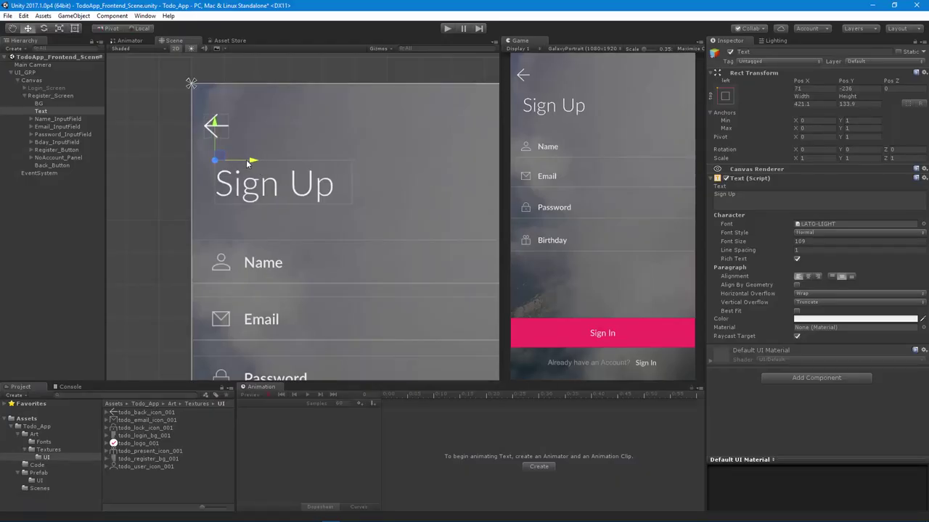
Deselect the heading and review the whole Register_Screen layout in the Scene view.
scroll(375, 240, "down", 3)
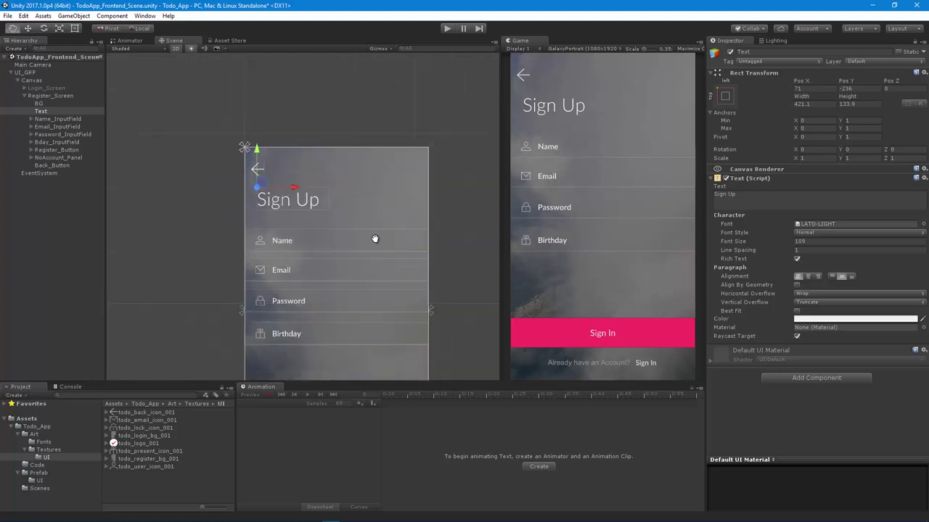
middle_click_drag(375, 238, 345, 231)
scroll(345, 232, "down", 10)
middle_click_drag(378, 266, 357, 174)
scroll(336, 247, "down", 3)
middle_click_drag(336, 247, 336, 264)
left_click(412, 242)
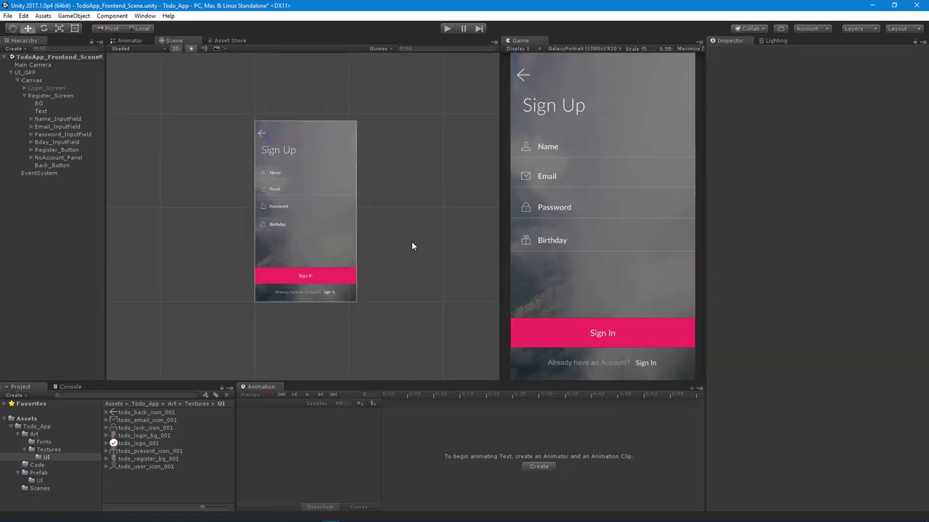
scroll(340, 248, "up", 2)
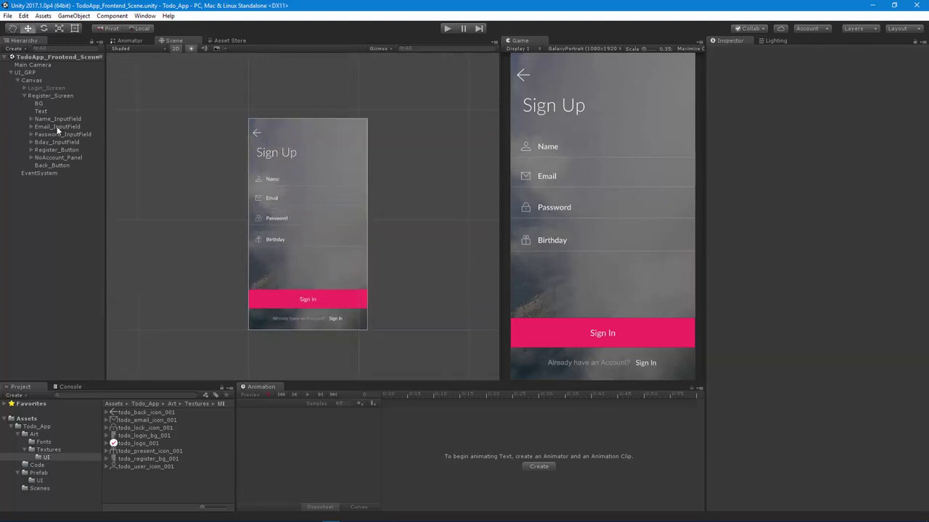
Collapse Register_Screen in the hierarchy and the Todo_App folder in the project tree.
left_click(24, 96)
left_click(11, 426)
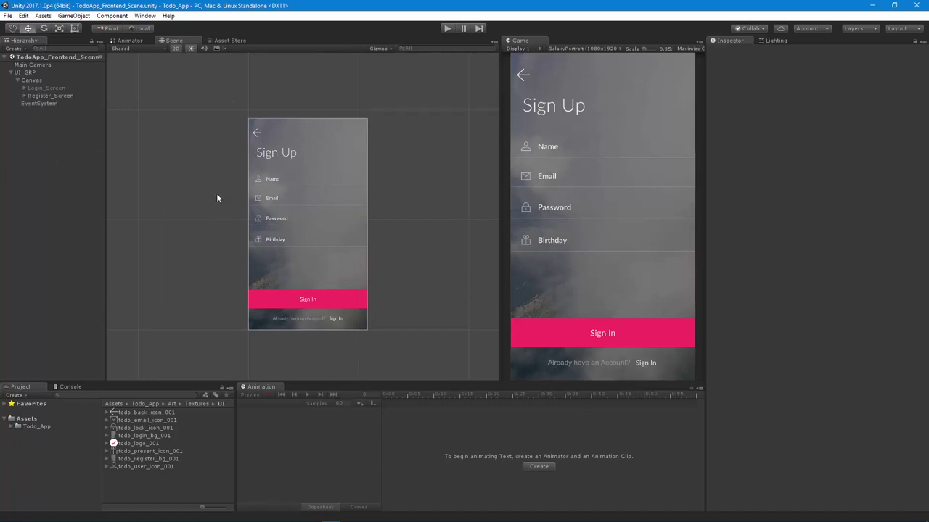